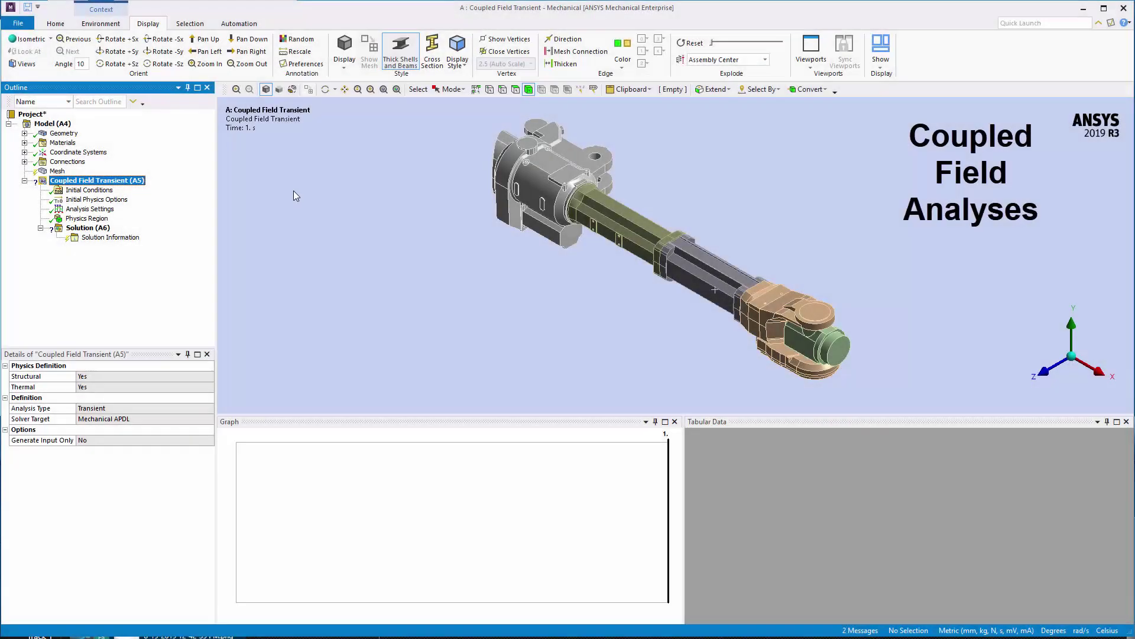
# Step: Check the Physics Region's Structural and Thermal settings and list its Thermal Strain coupling choices
pyautogui.click(94, 220)
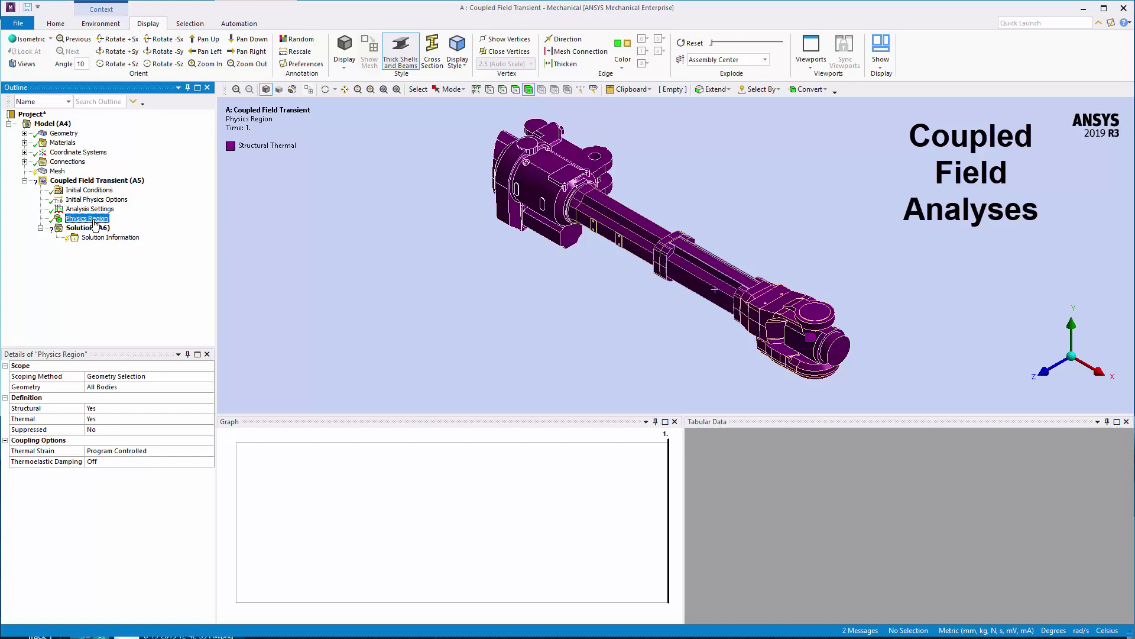
pyautogui.click(71, 408)
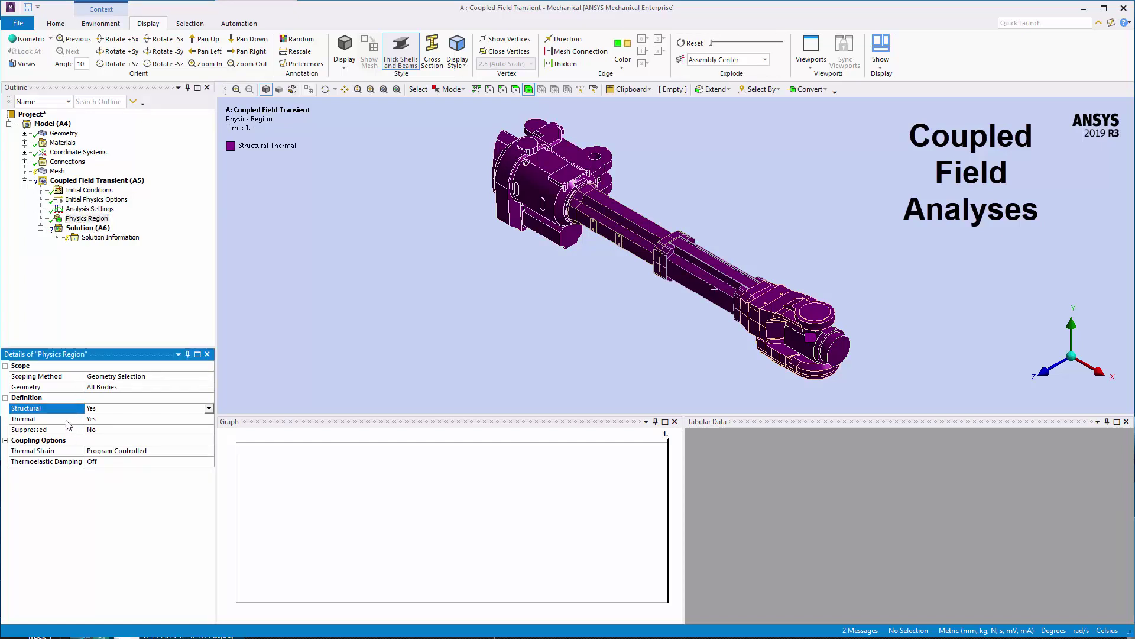
pyautogui.click(67, 420)
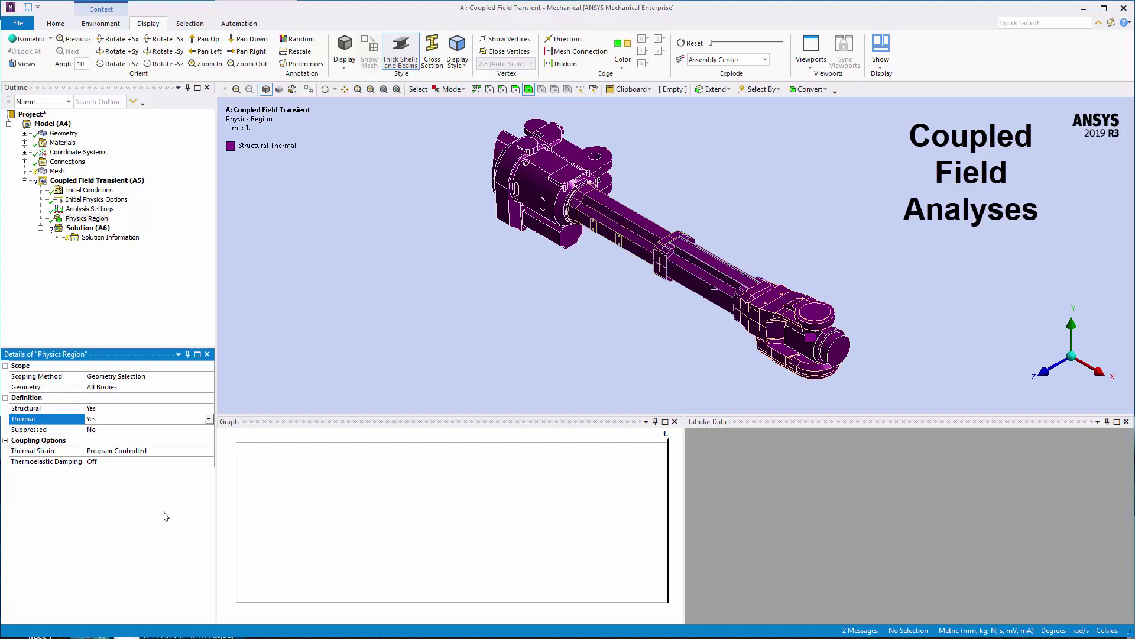
pyautogui.click(209, 451)
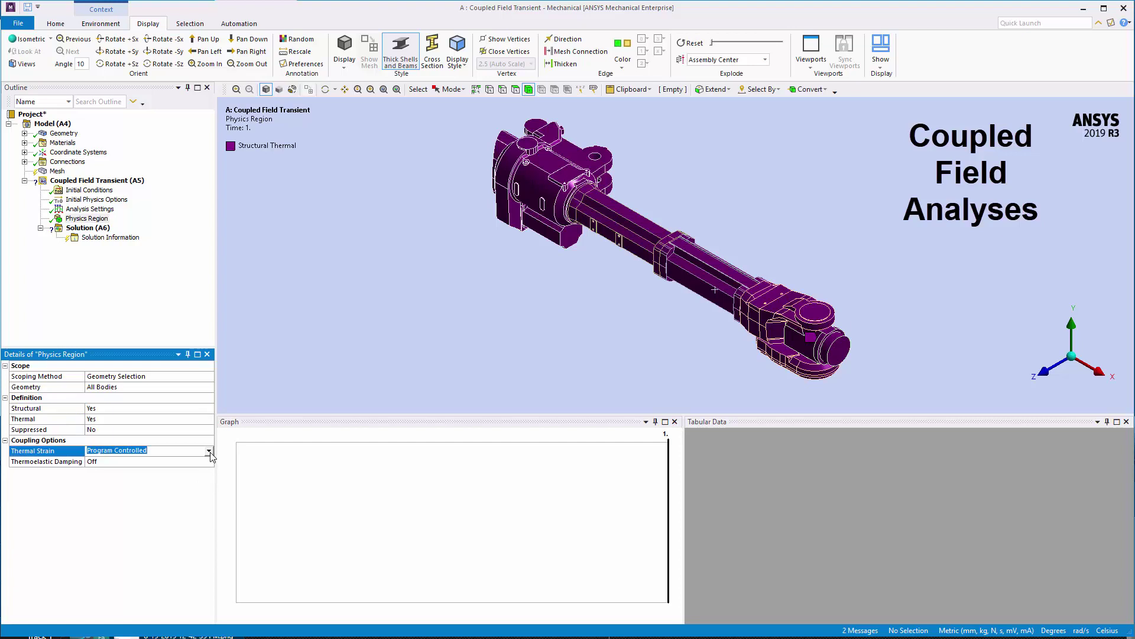
pyautogui.click(209, 451)
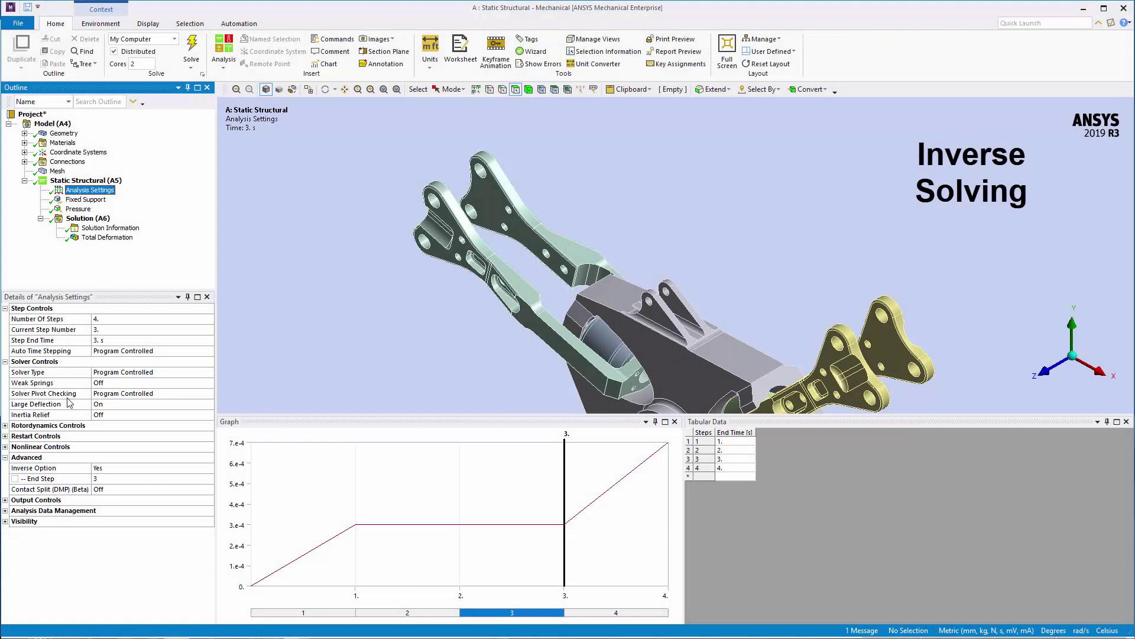
# Step: Review Large Deflection and Inverse Option, then animate the bracket's total deformation under pressure
pyautogui.click(69, 404)
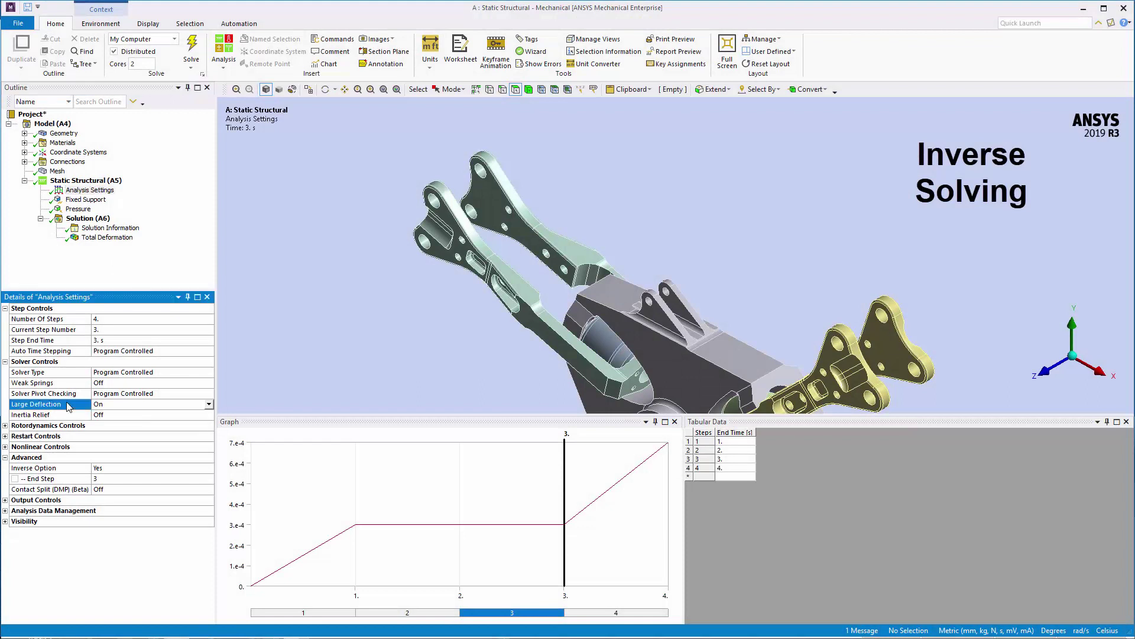
pyautogui.click(76, 469)
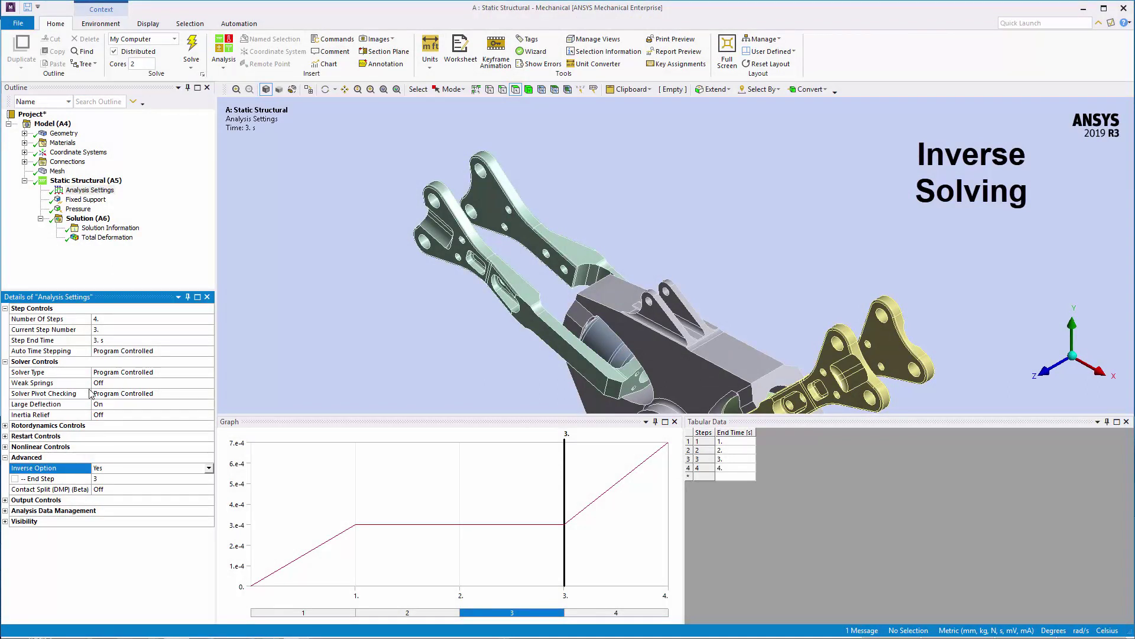
pyautogui.click(83, 210)
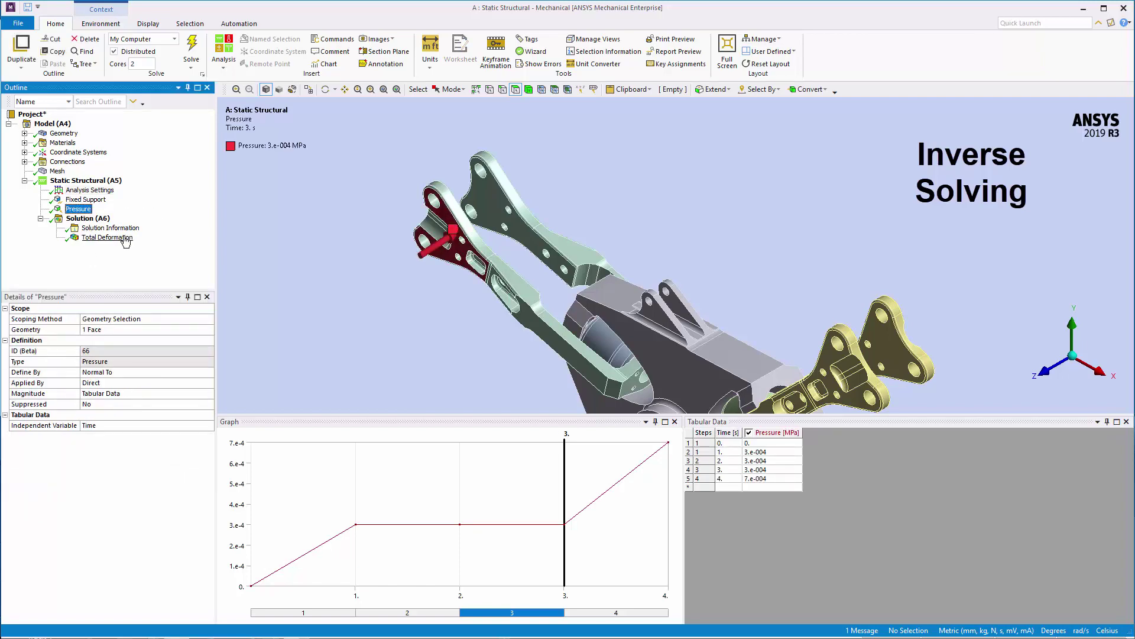
pyautogui.click(106, 238)
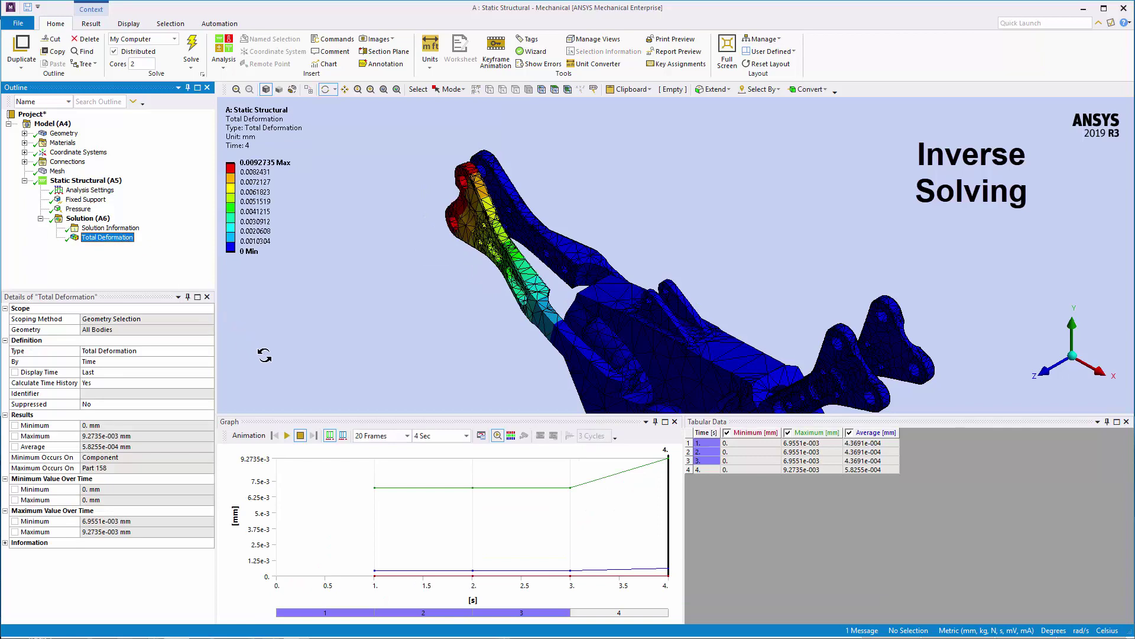
pyautogui.click(287, 435)
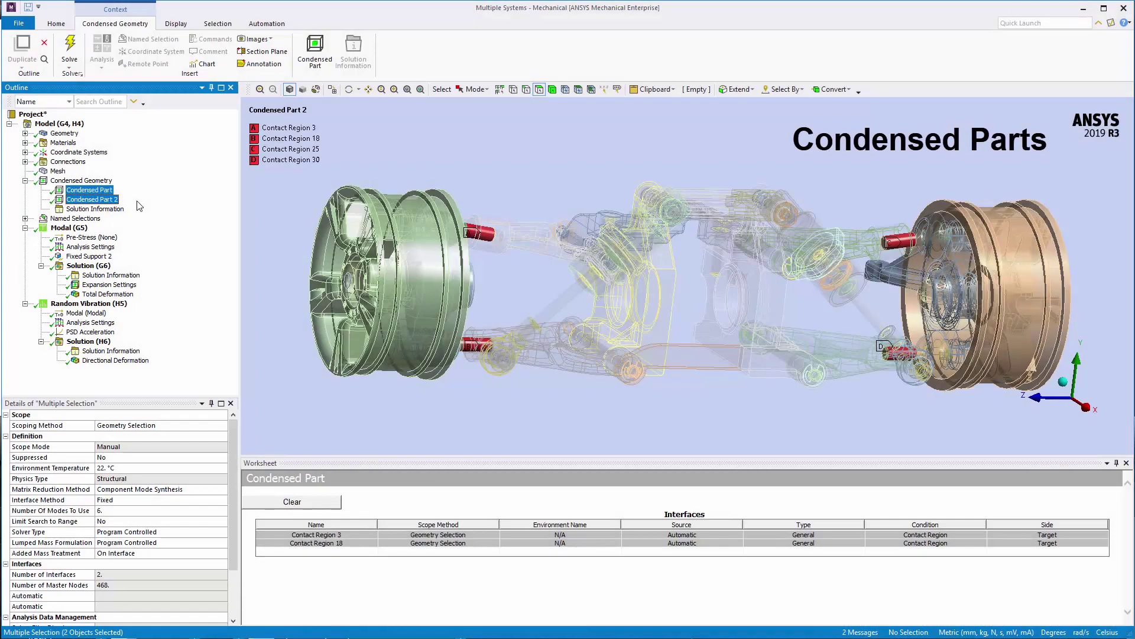
# Step: Select the Random Vibration (H5) analysis in the Outline
pyautogui.click(123, 307)
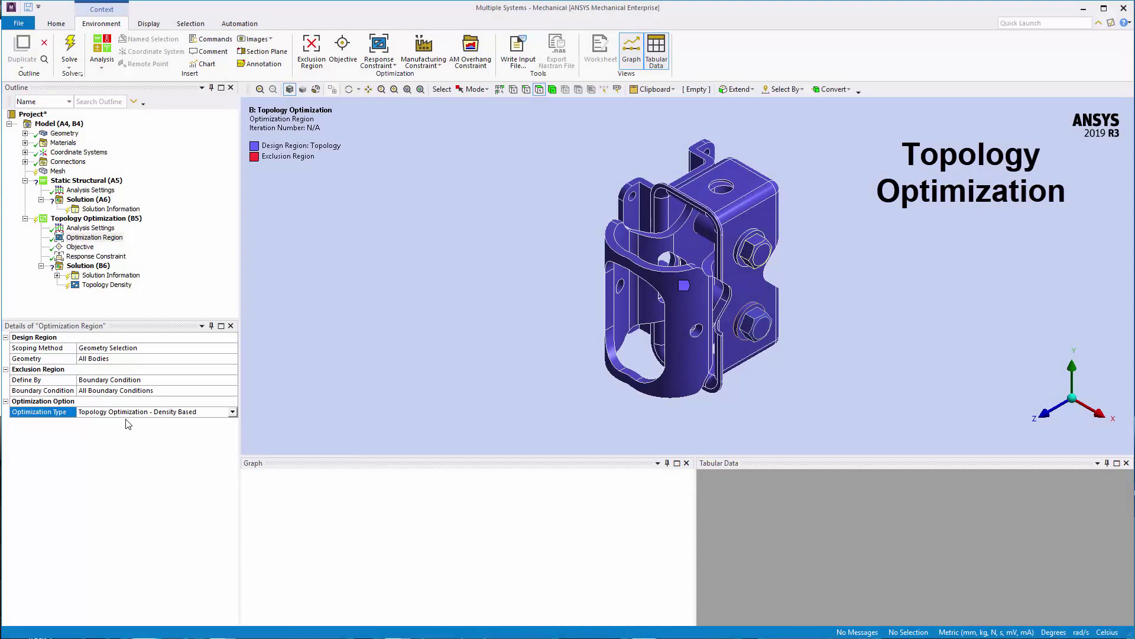
# Step: Review the AM overhang constraint region choices in Analysis Settings, then add an AM Overhang Constraint
pyautogui.click(100, 230)
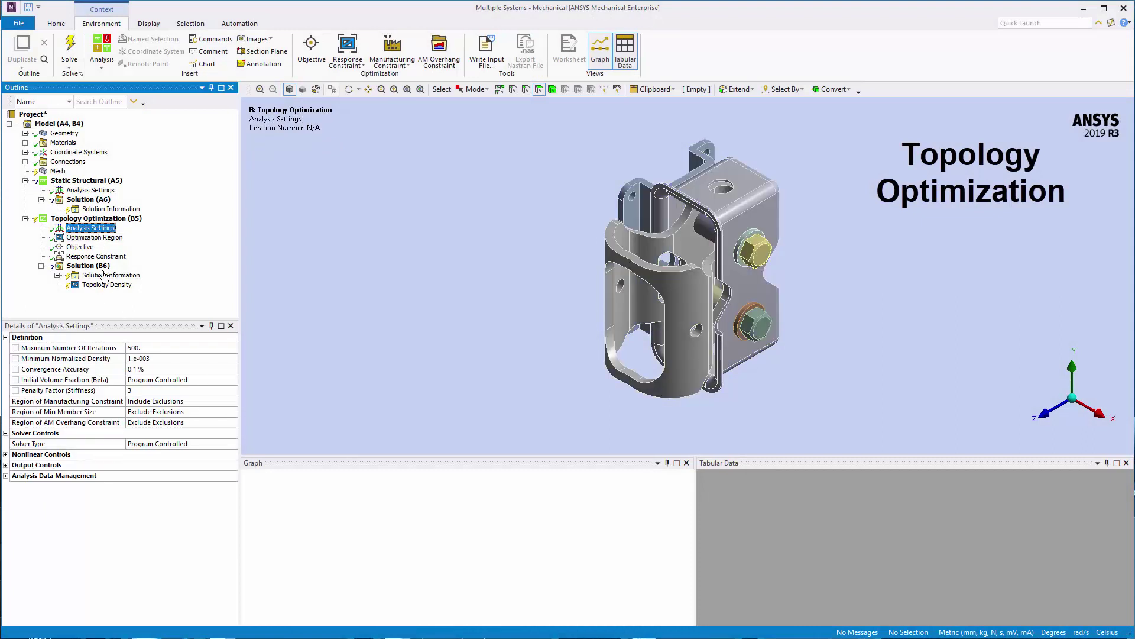
pyautogui.click(231, 429)
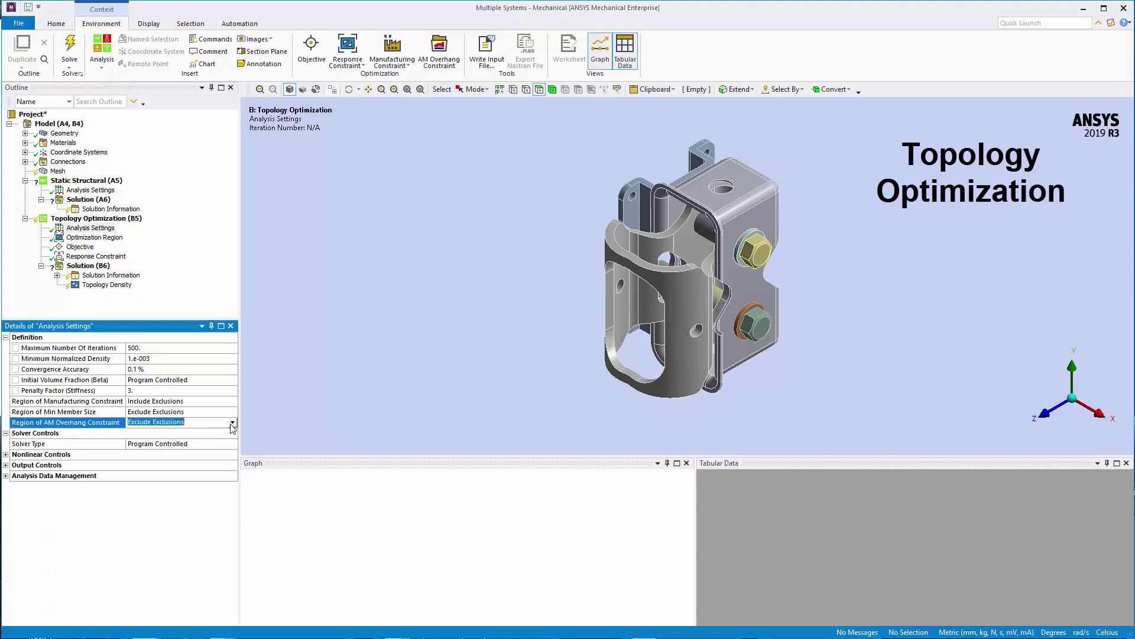
pyautogui.click(232, 422)
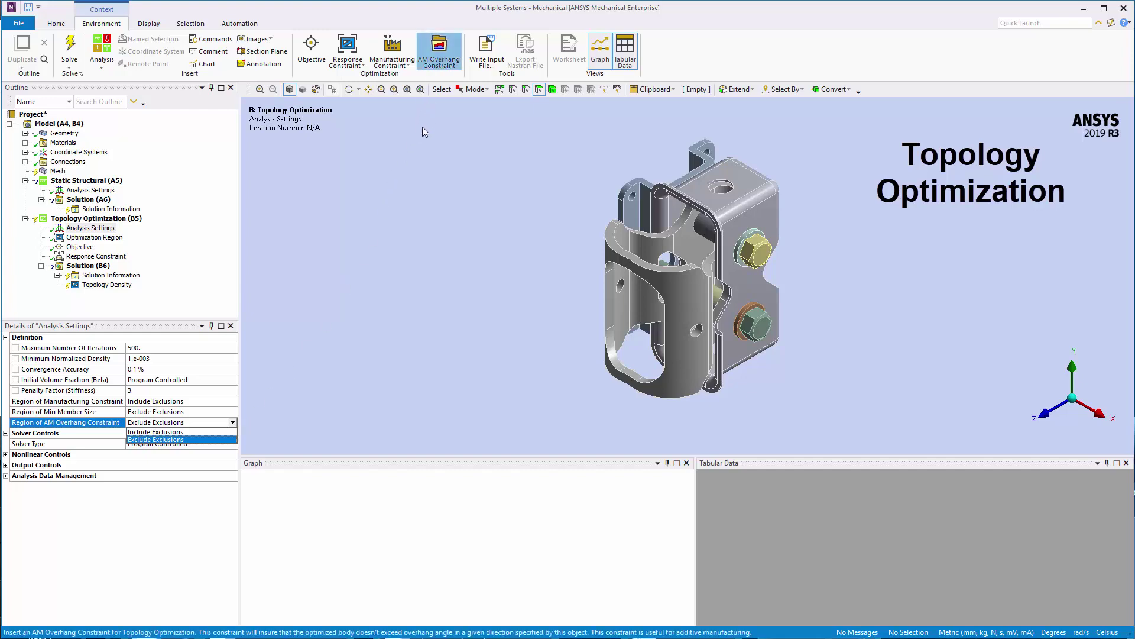
pyautogui.click(439, 52)
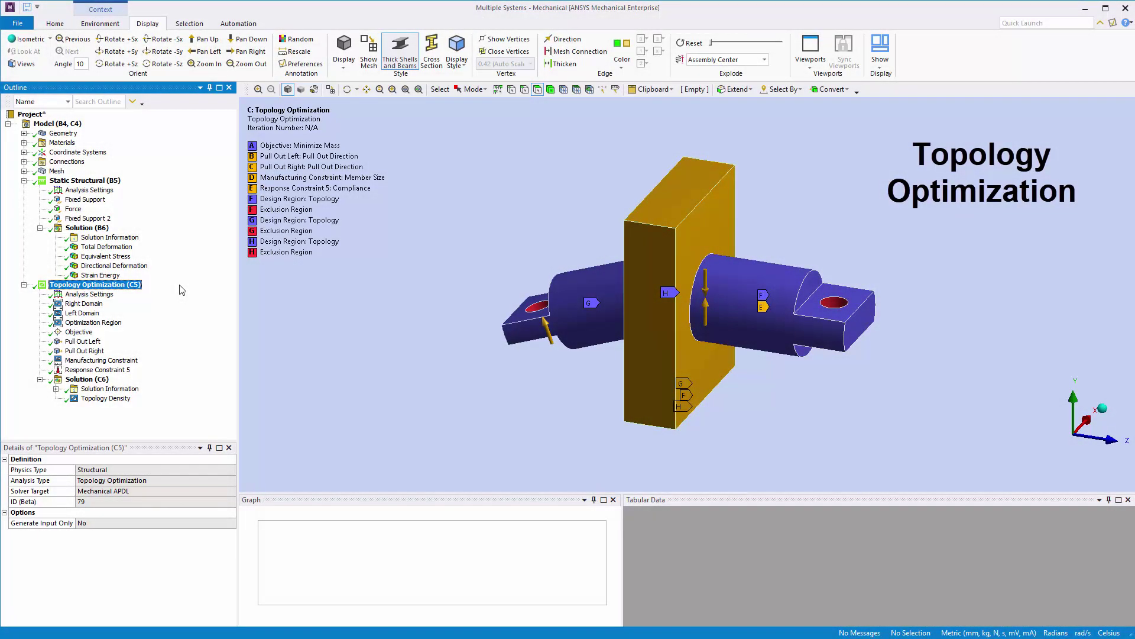
# Step: Show the Right Domain, Left Domain and Optimization Region scopings, animate topology density, and list response constraints
pyautogui.click(90, 304)
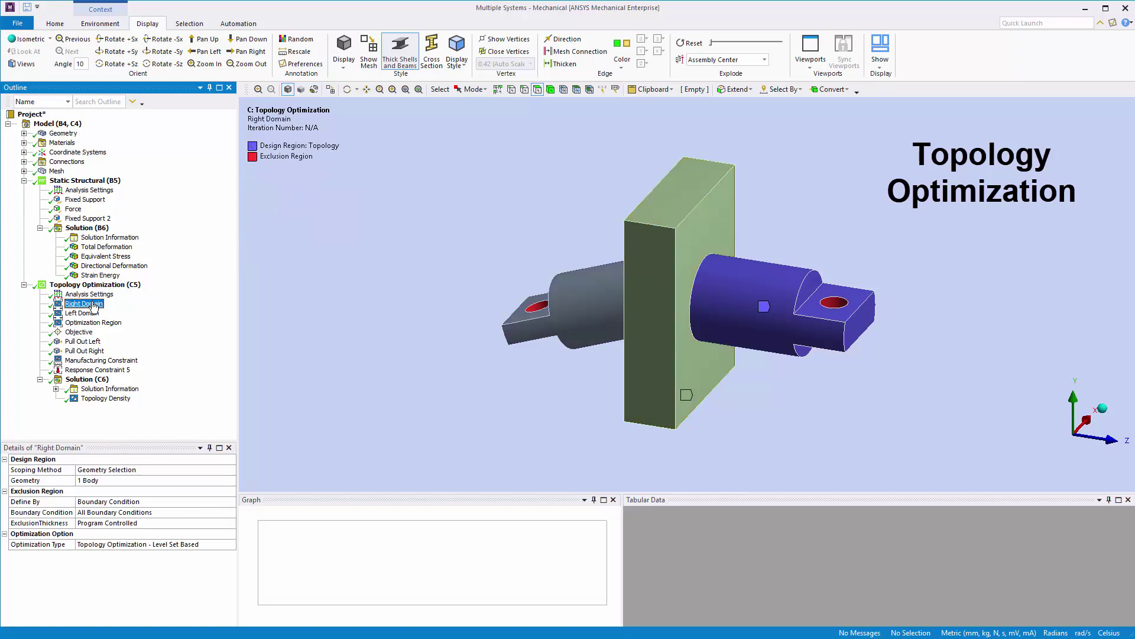
pyautogui.keyDown('ctrl'); pyautogui.click(90, 314); pyautogui.keyUp('ctrl')
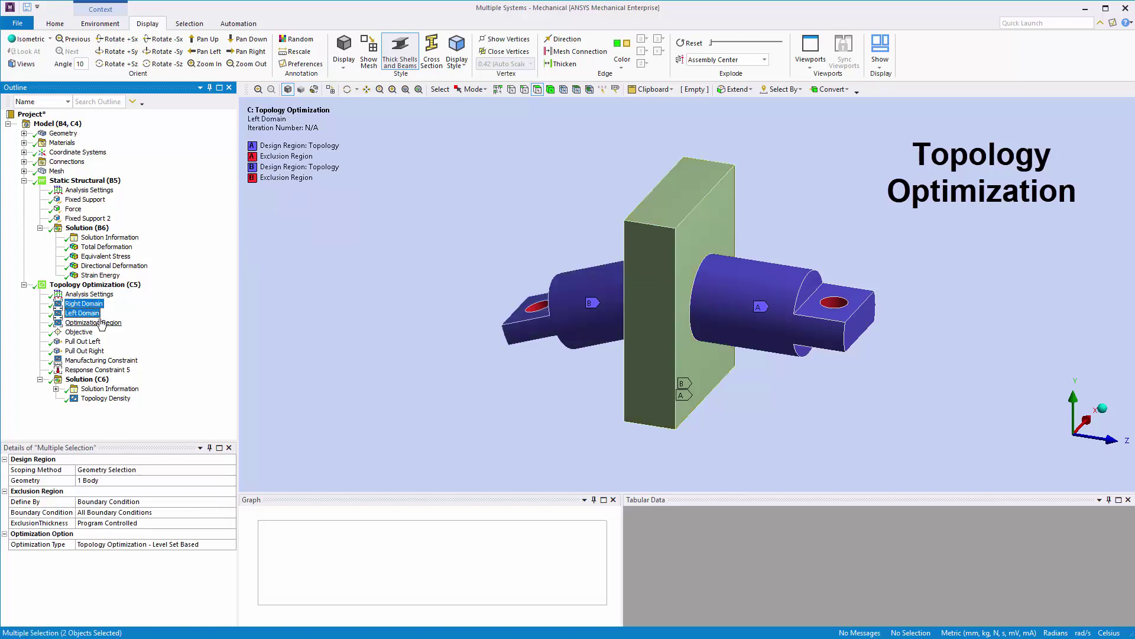
pyautogui.keyDown('ctrl'); pyautogui.click(102, 323); pyautogui.keyUp('ctrl')
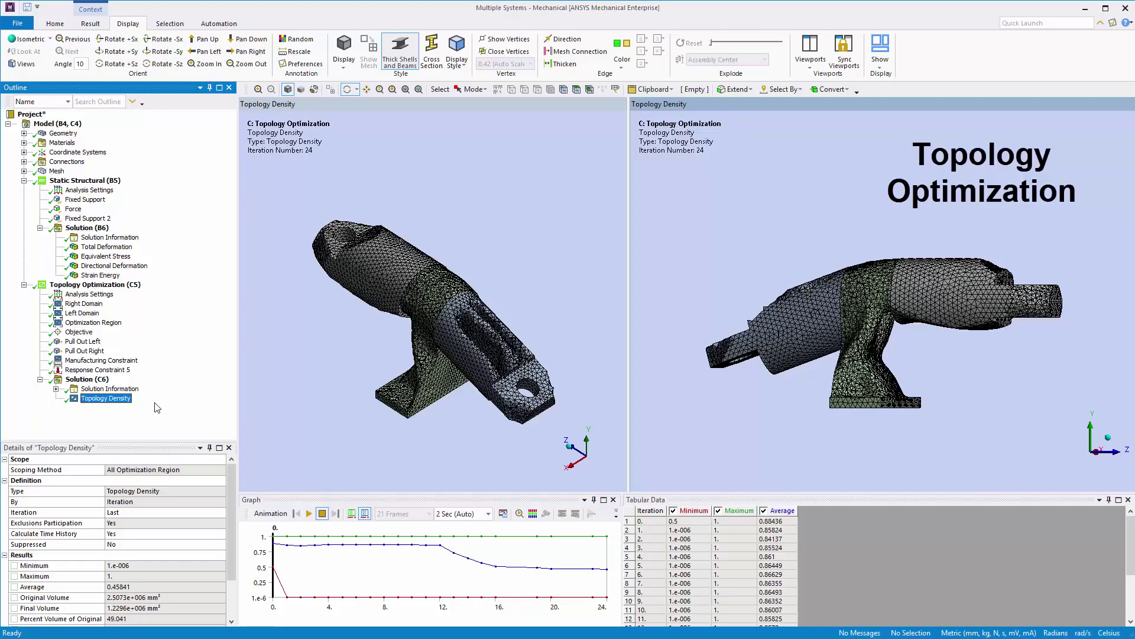
pyautogui.click(309, 513)
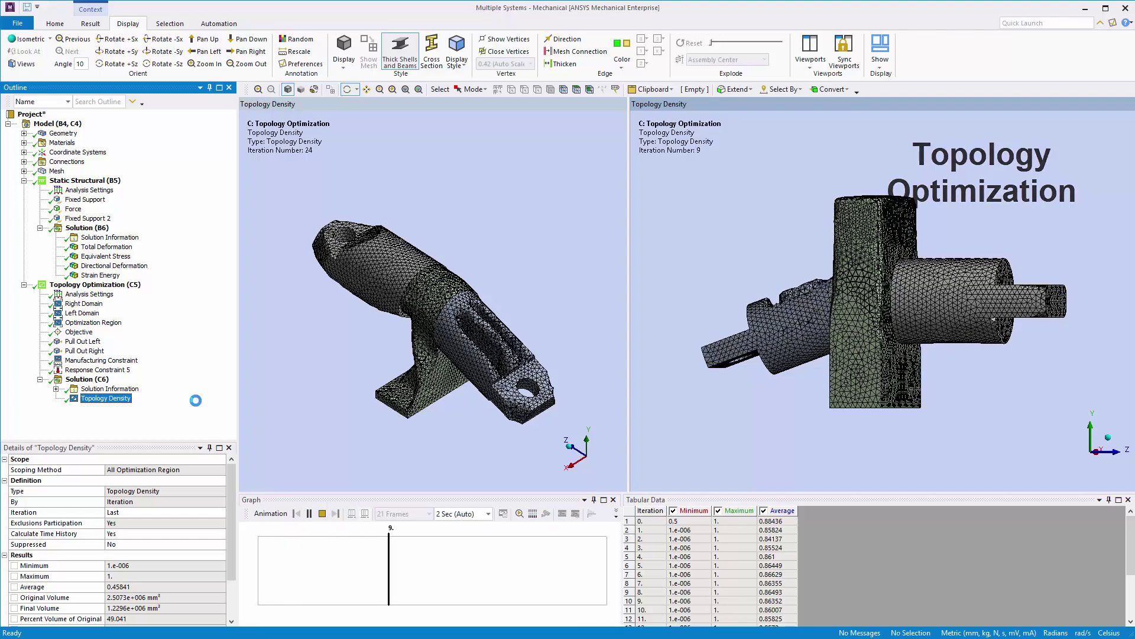
pyautogui.click(95, 285)
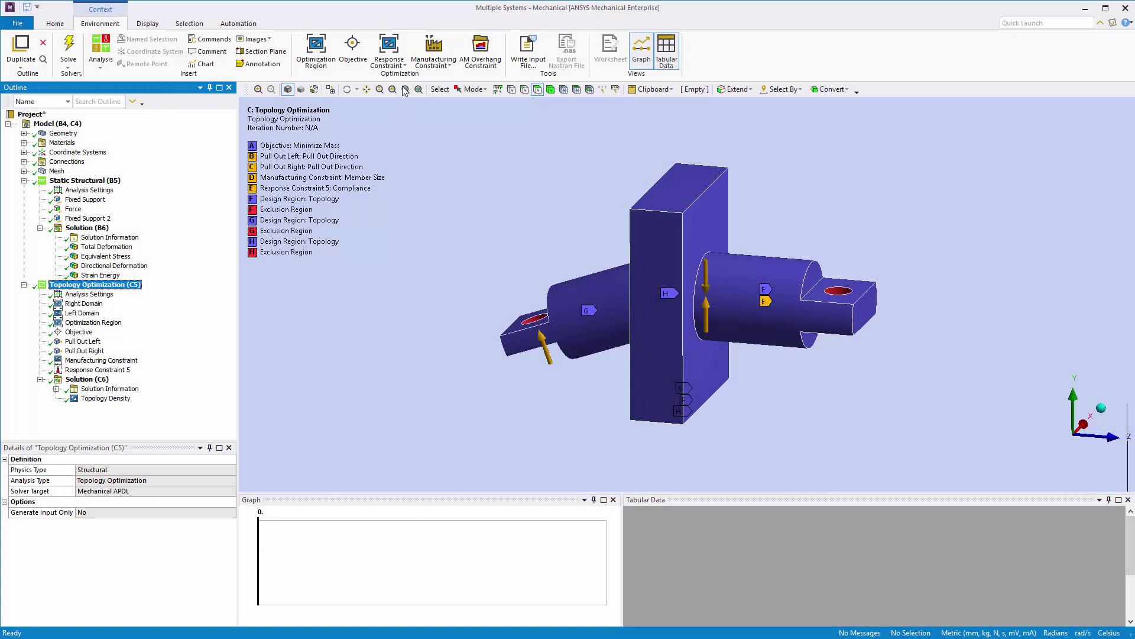
pyautogui.click(404, 66)
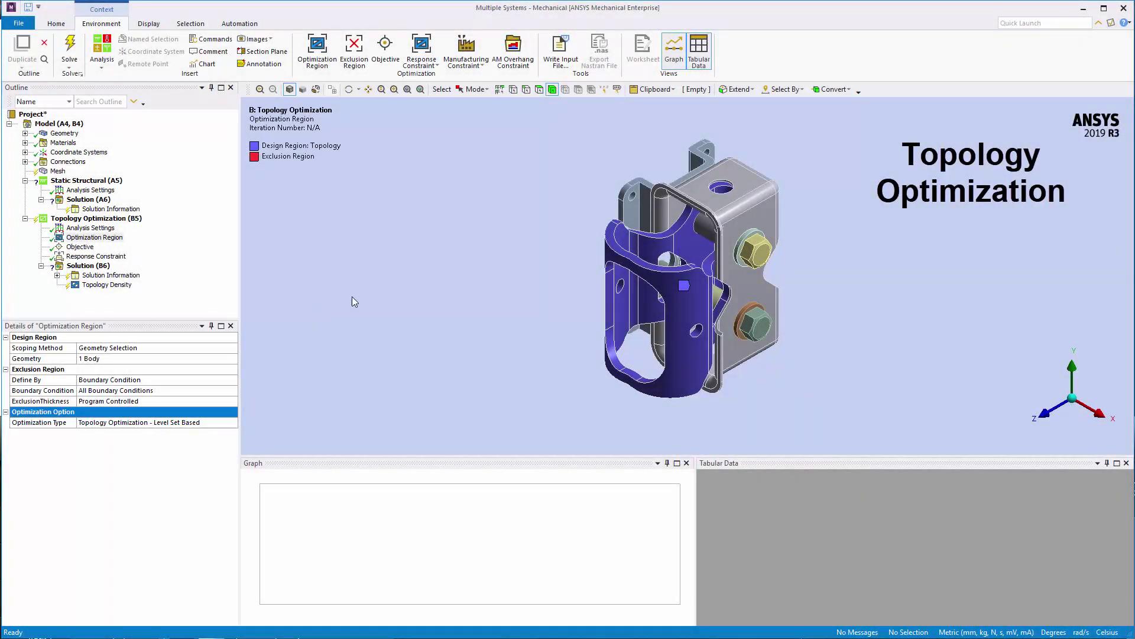
# Step: Insert an AM Overhang Constraint and review its +Z build direction and 45° overhang angle
pyautogui.click(512, 53)
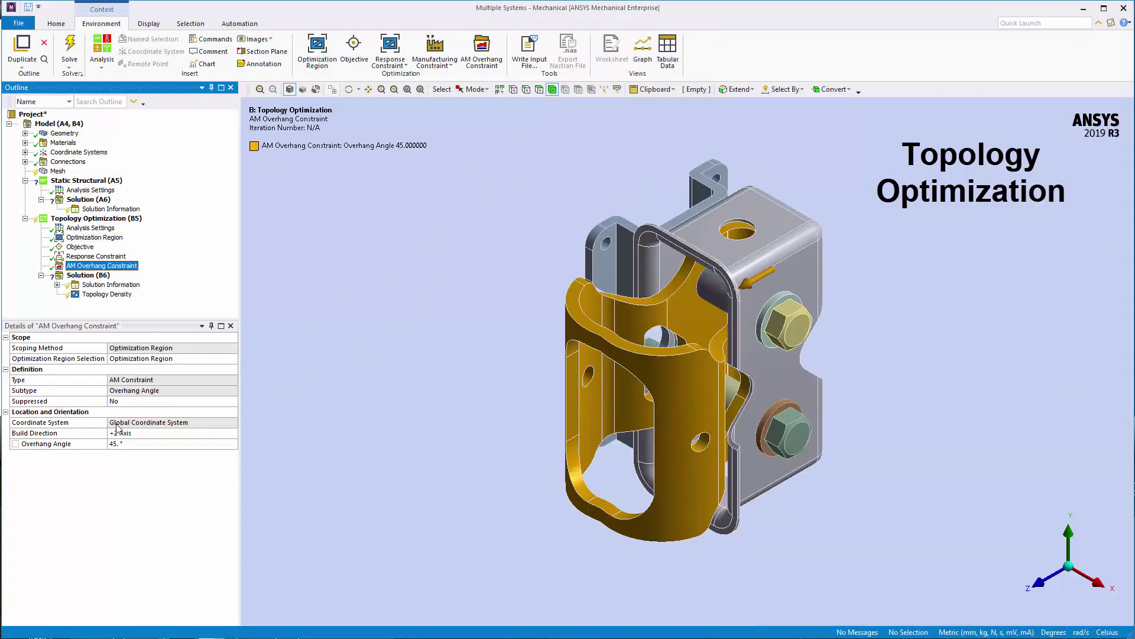
pyautogui.click(99, 435)
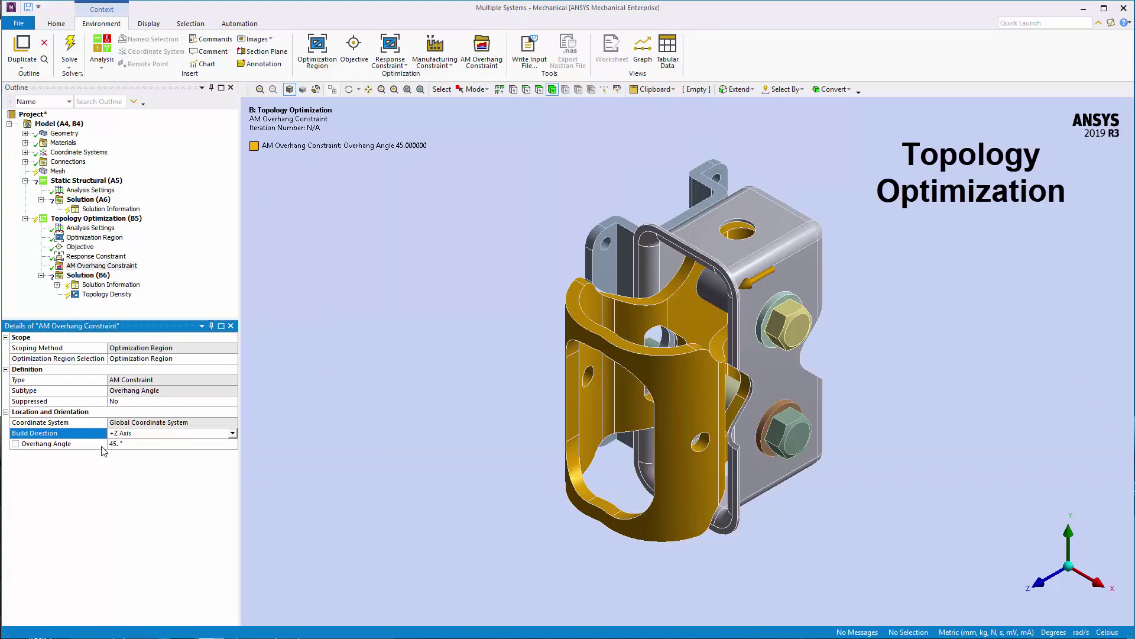
pyautogui.click(99, 445)
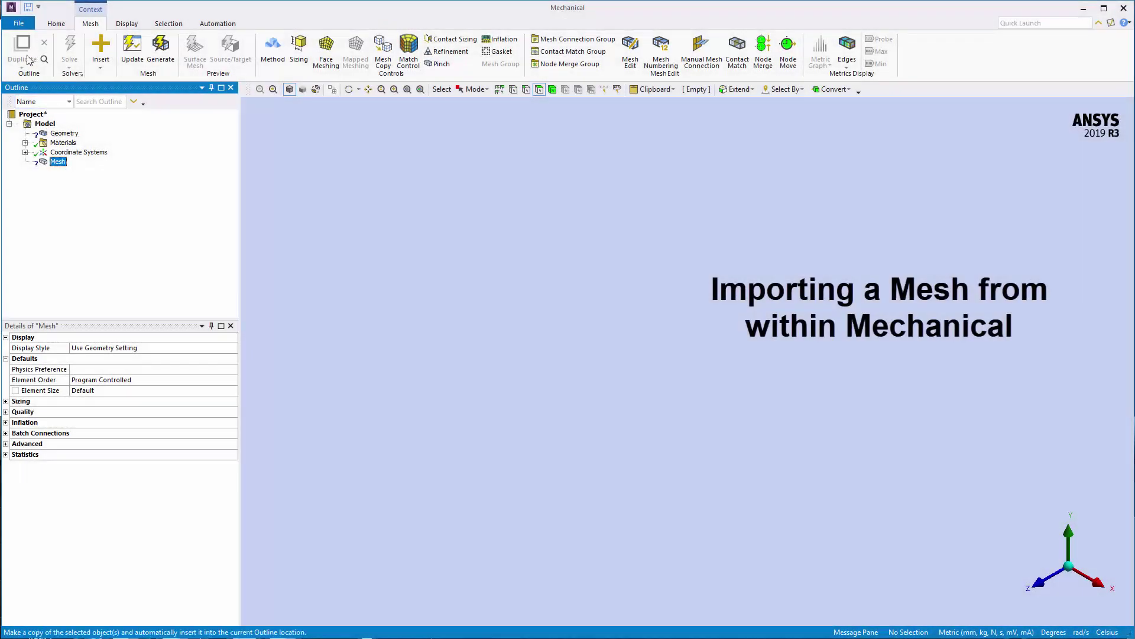
# Step: Reach the File > Import option for Mesh (External Model)
pyautogui.click(19, 27)
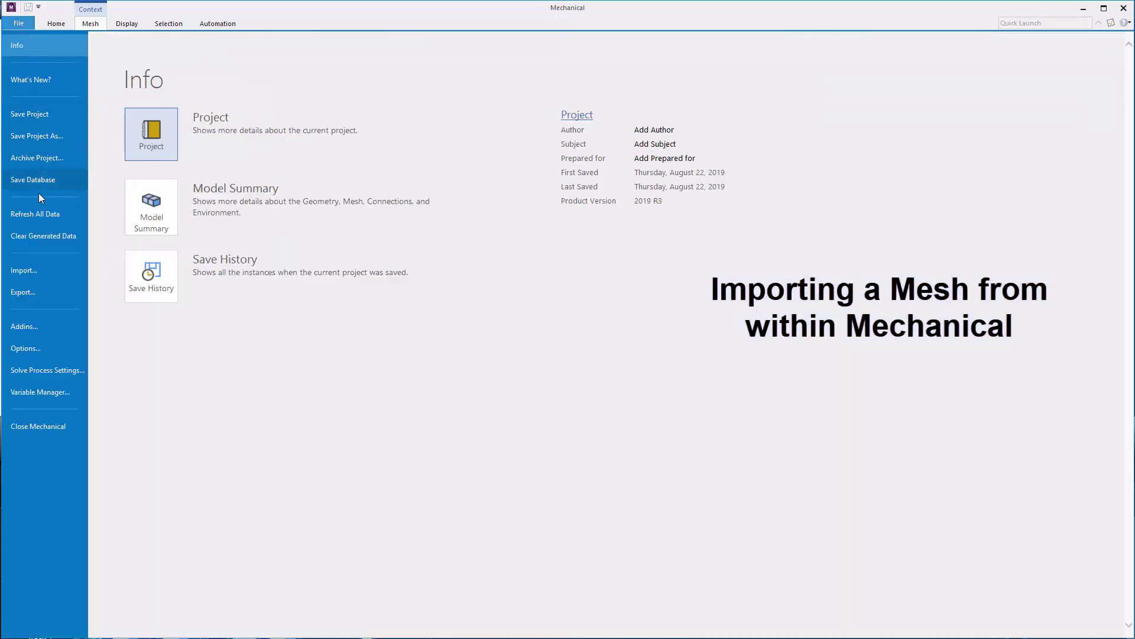
pyautogui.click(67, 270)
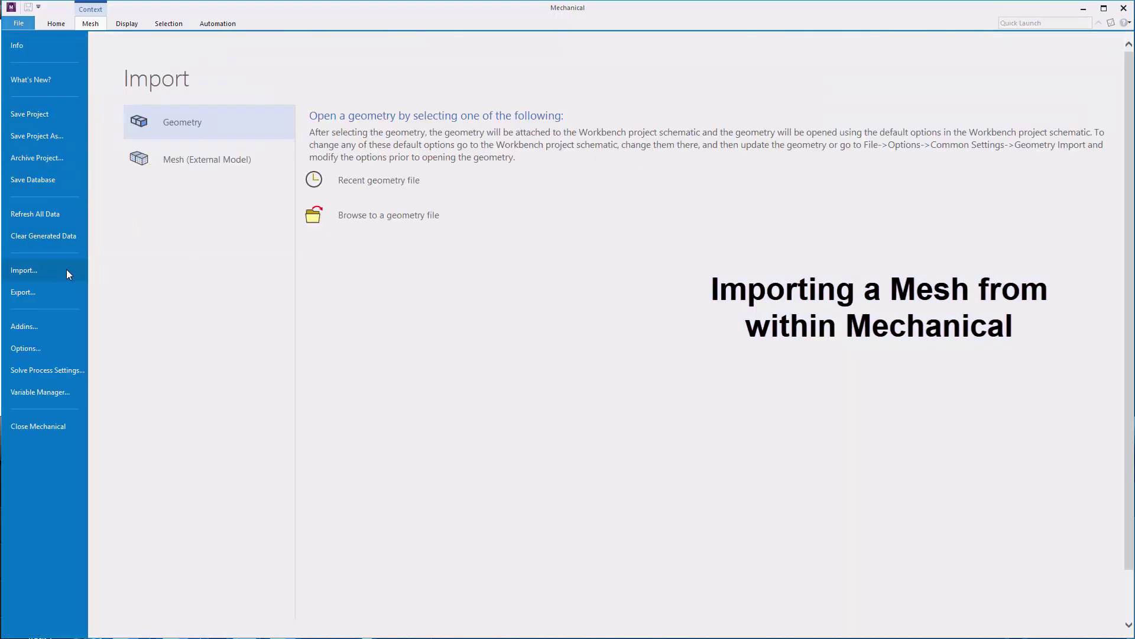
pyautogui.click(275, 164)
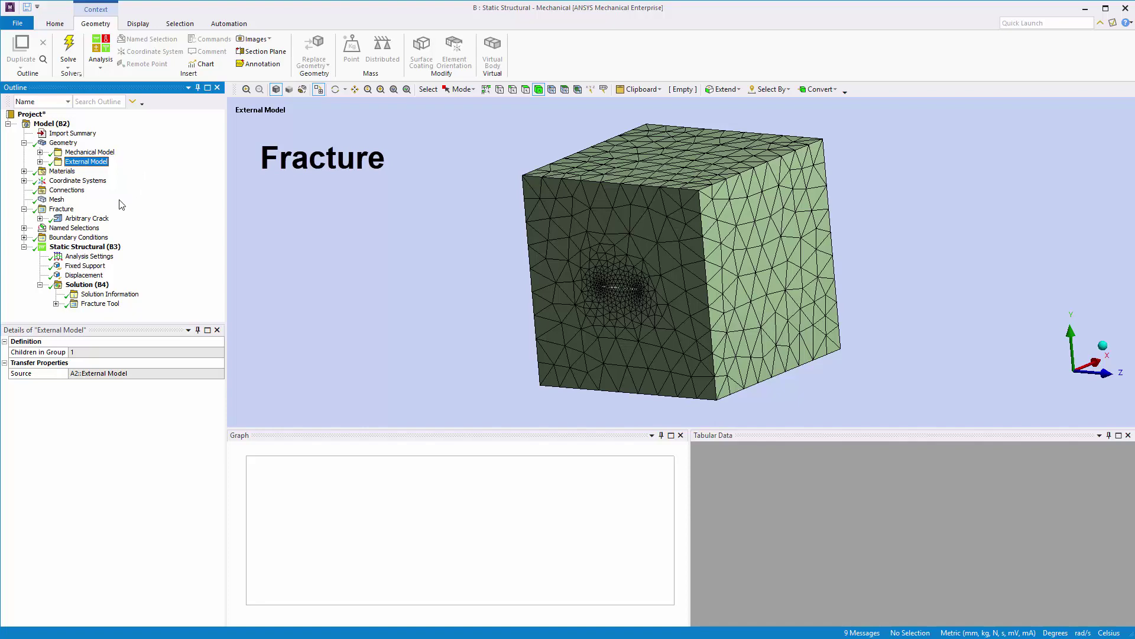
# Step: Select the Arbitrary Crack under Fracture and review its Crack Surface setting
pyautogui.click(95, 220)
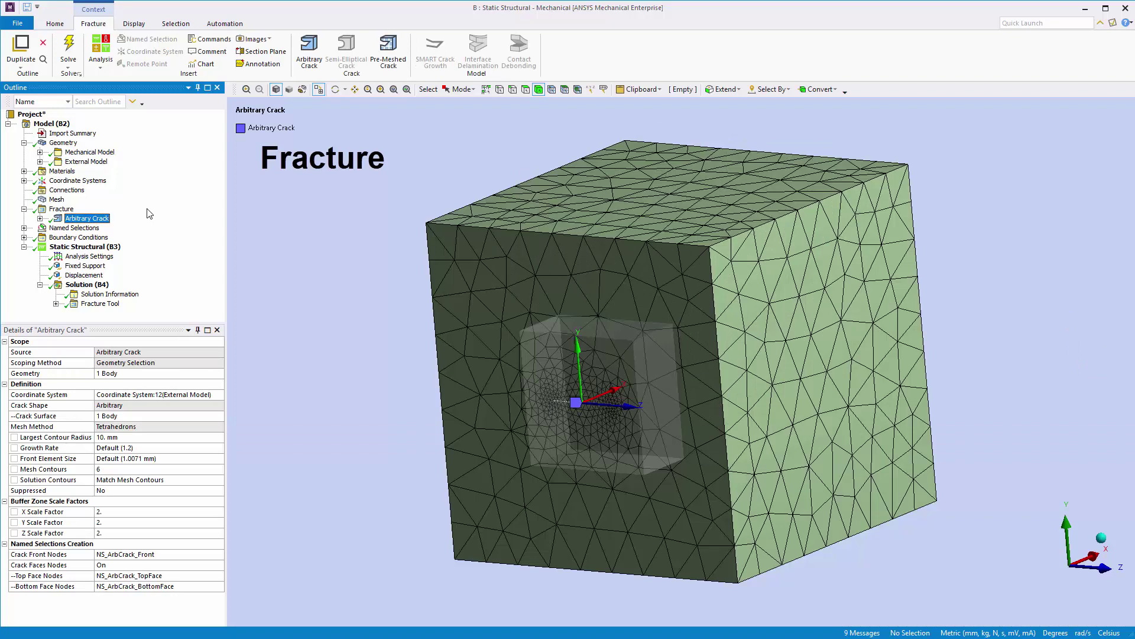
pyautogui.click(76, 417)
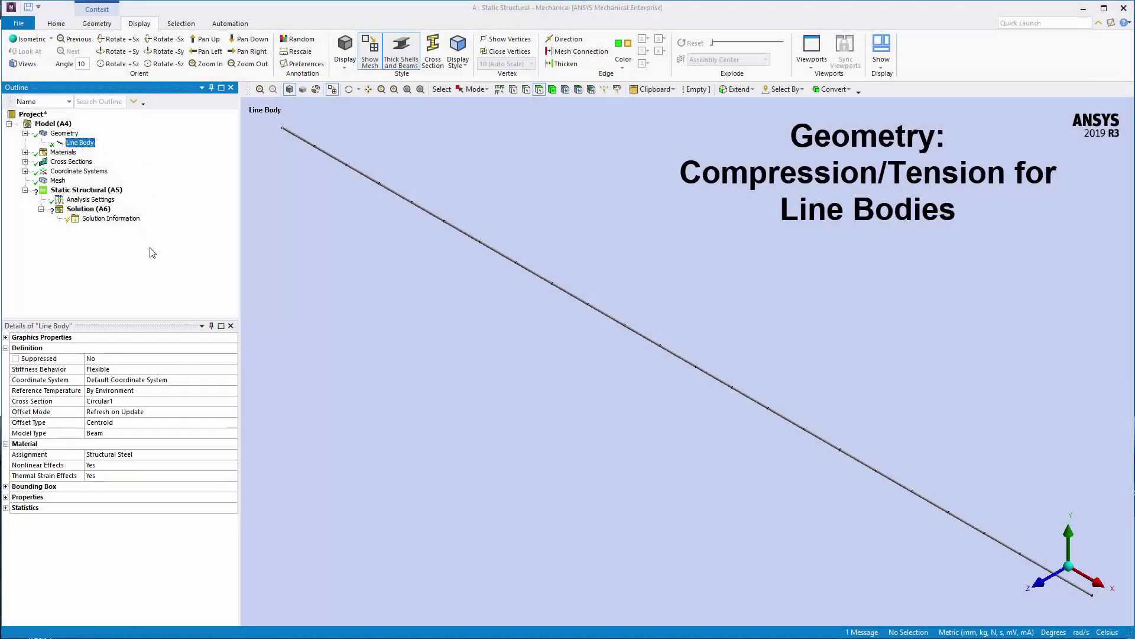
pyautogui.click(228, 435)
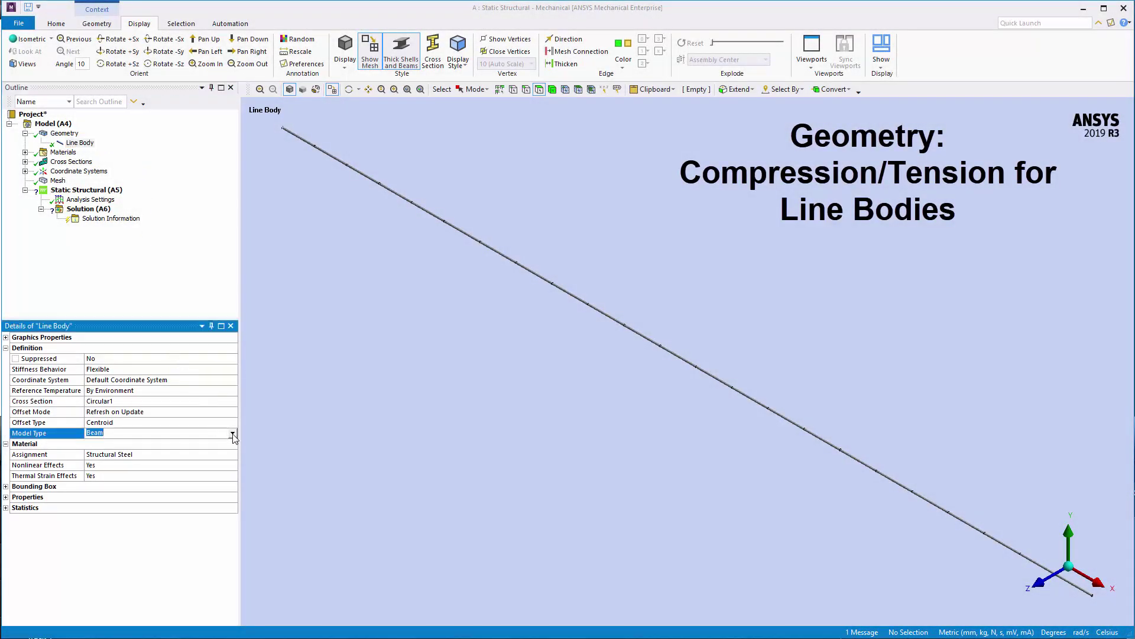
pyautogui.click(233, 434)
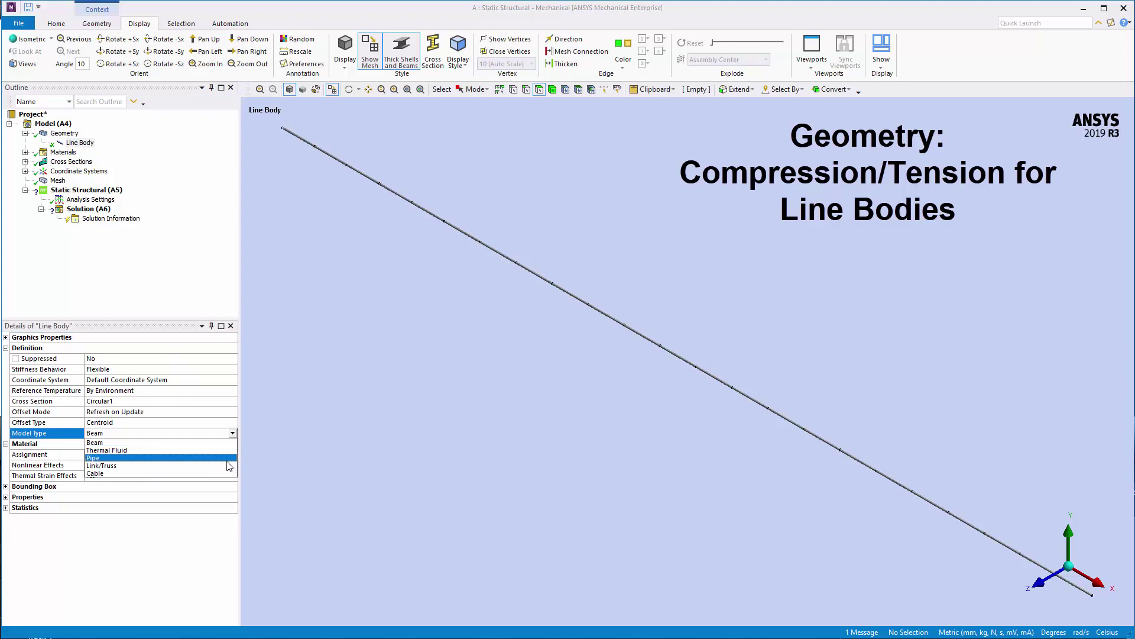
pyautogui.click(229, 466)
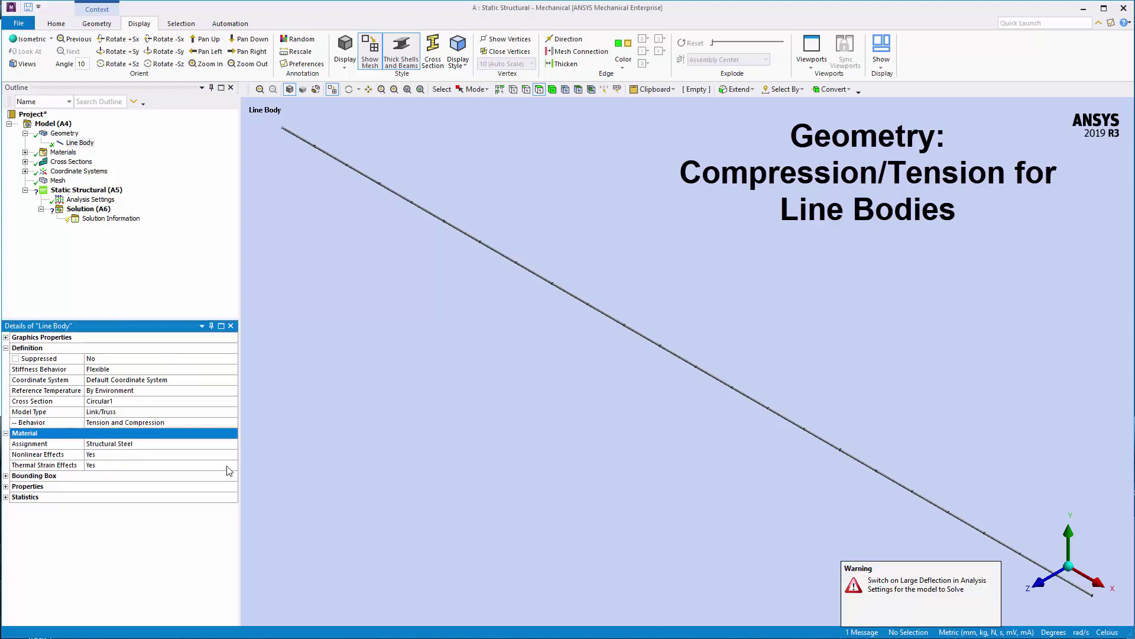
pyautogui.click(234, 424)
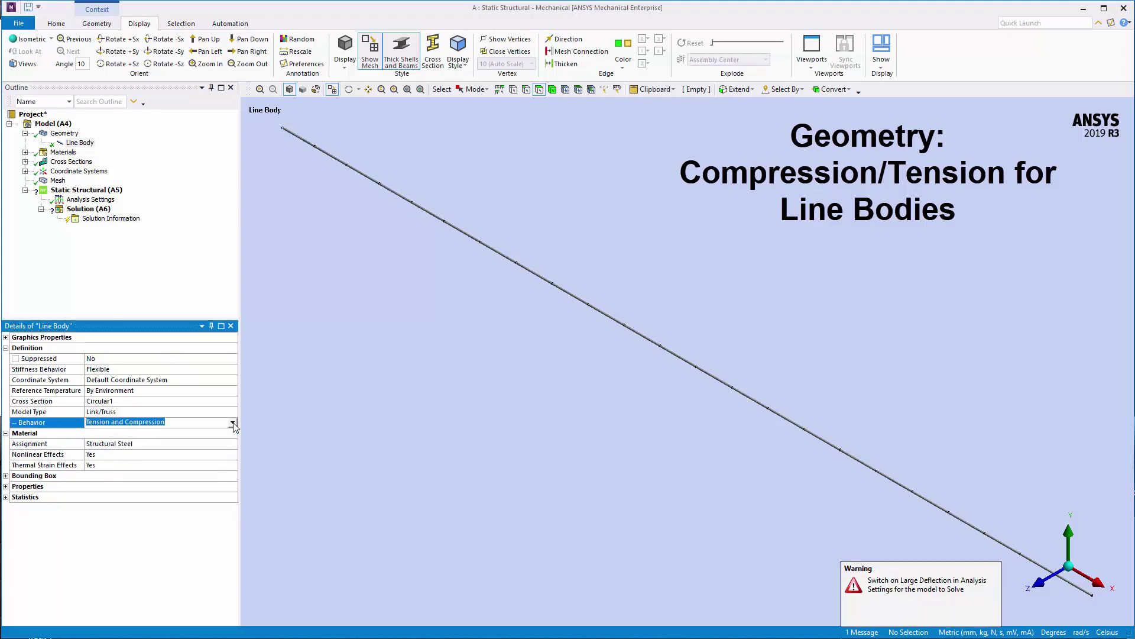
pyautogui.click(233, 423)
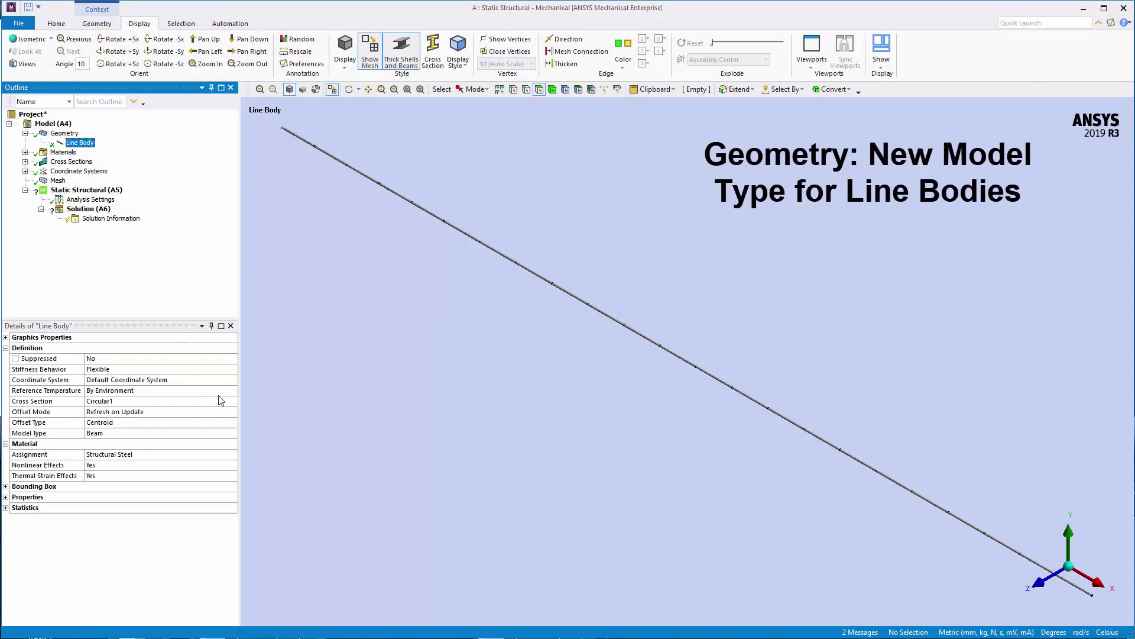
# Step: List the line body's Model Type options, showing the new Cable type
pyautogui.click(233, 435)
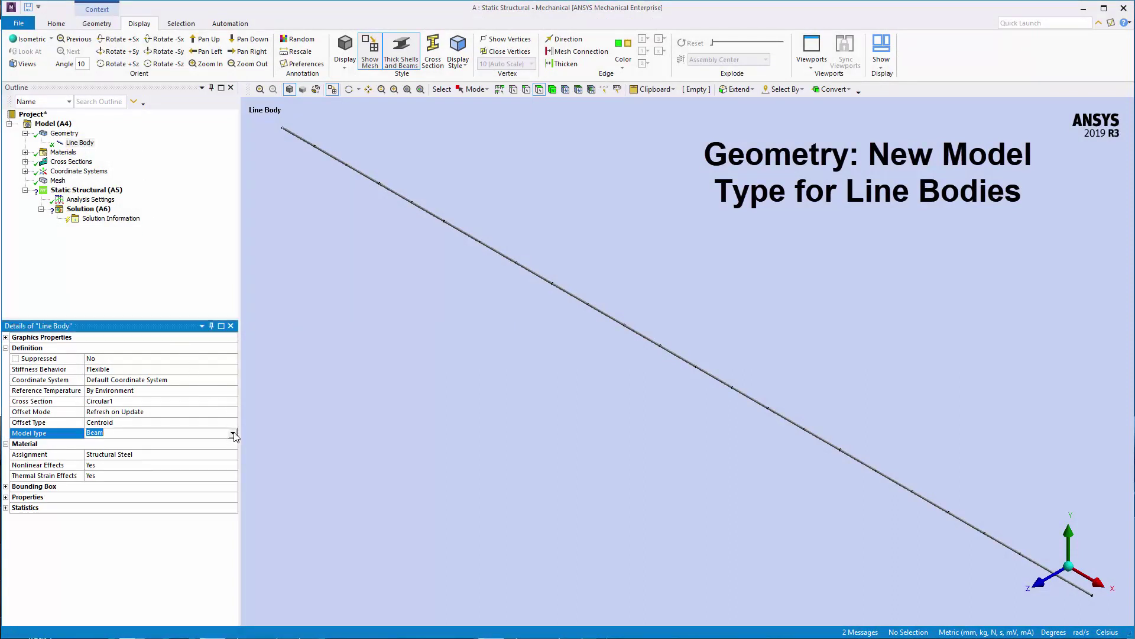
pyautogui.click(232, 434)
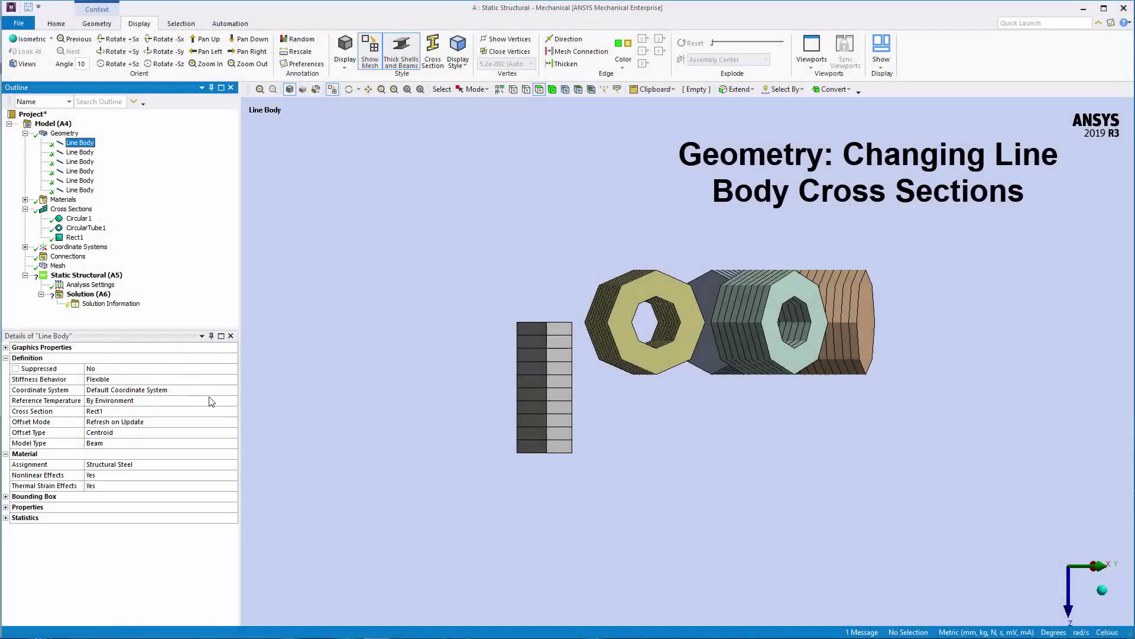
# Step: List the line body's cross sections: Circular1, CircularTube1 and Rect1
pyautogui.click(234, 412)
pyautogui.click(234, 413)
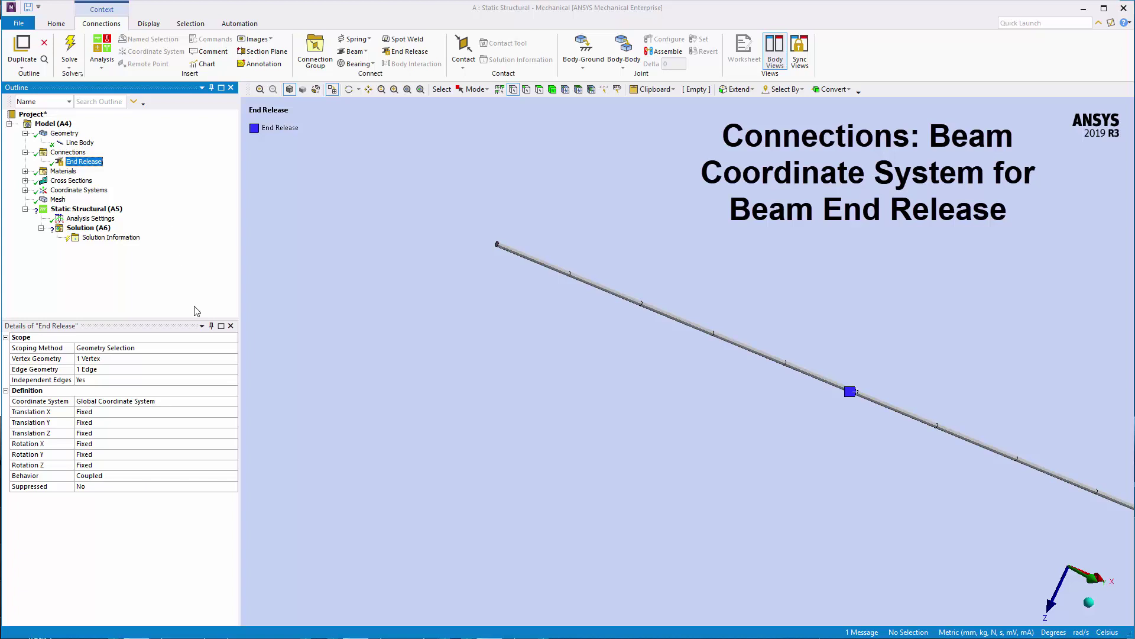
# Step: Set the End Release Coordinate System to Beam Coordinate System and expand Coordinate Systems in the Outline
pyautogui.click(232, 402)
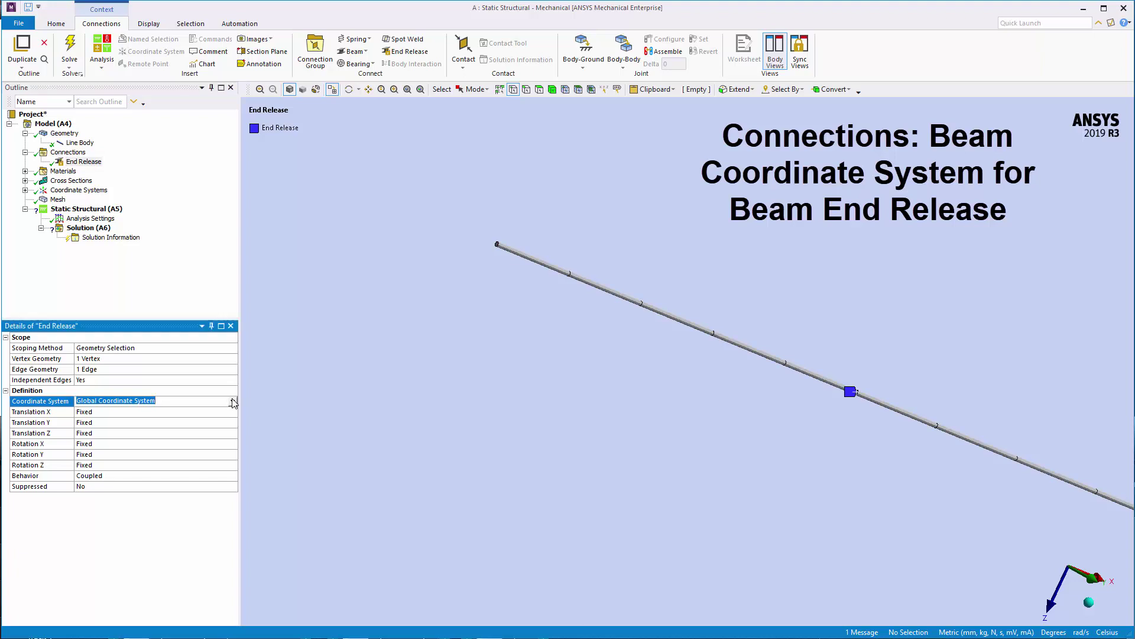
pyautogui.click(232, 402)
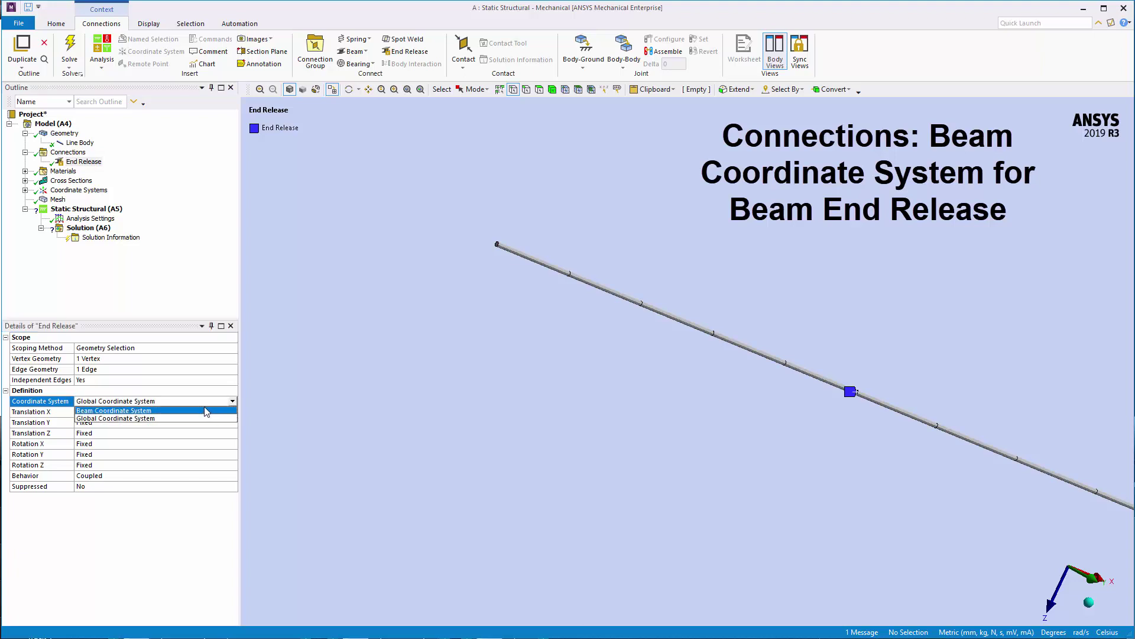
pyautogui.click(206, 410)
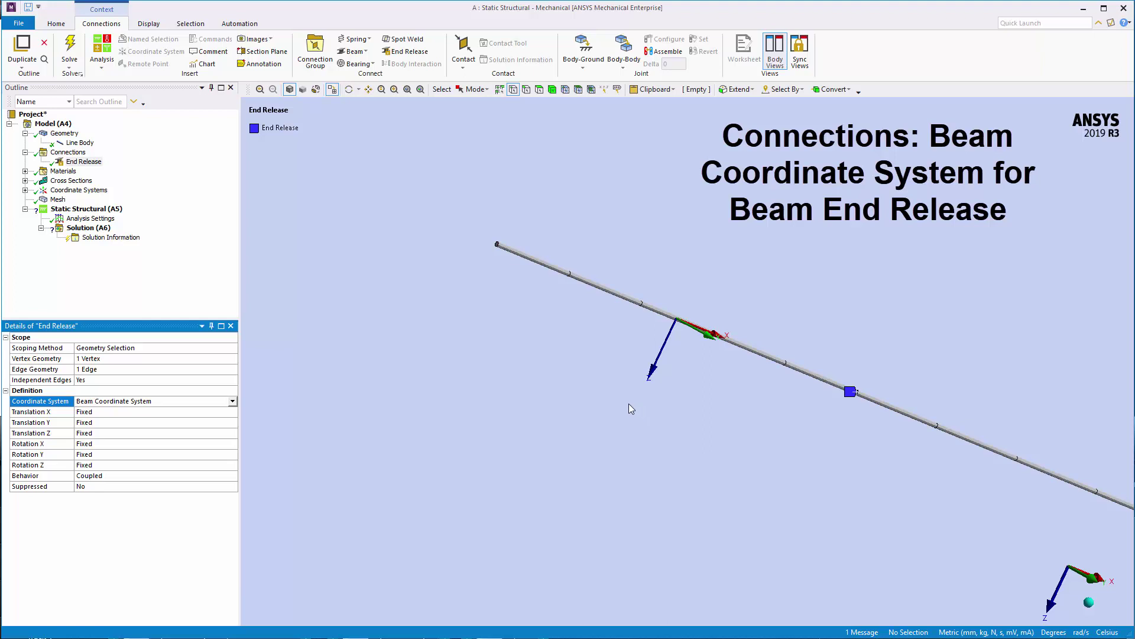
pyautogui.click(25, 190)
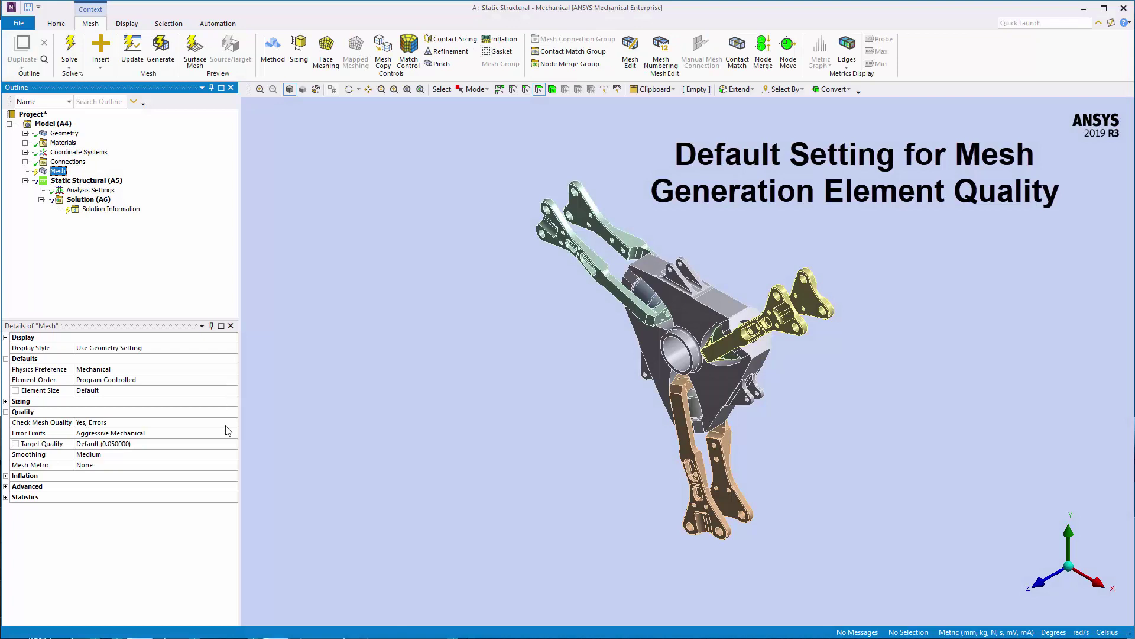
# Step: Keep Error Limits at Aggressive Mechanical on the Mesh and generate the mesh
pyautogui.click(233, 433)
pyautogui.click(233, 434)
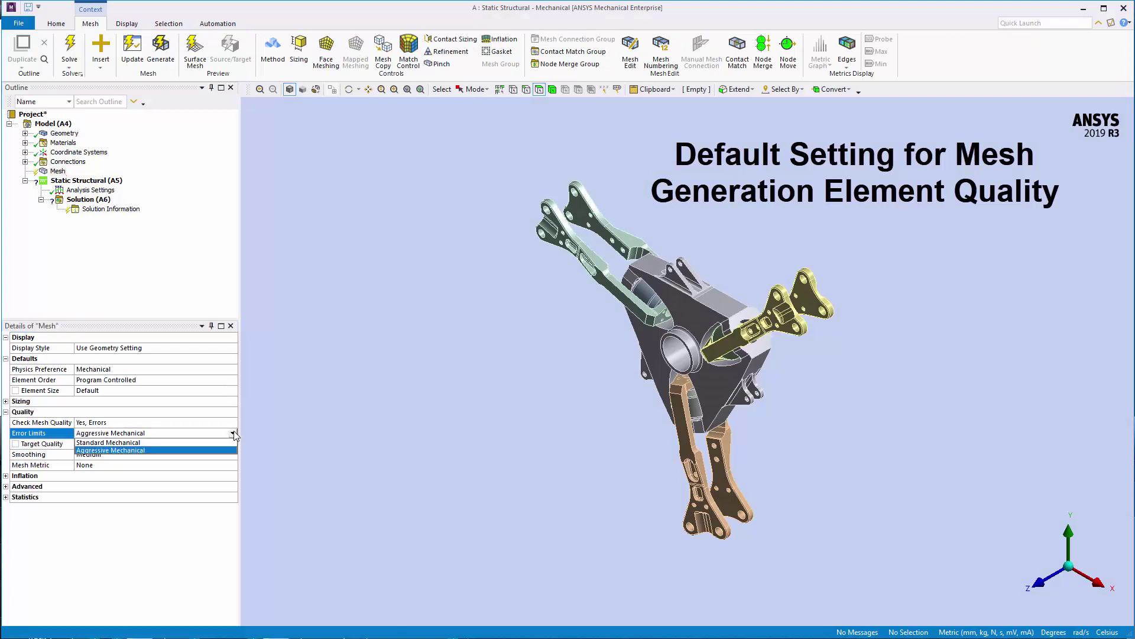
pyautogui.click(59, 172)
pyautogui.rightClick(59, 171)
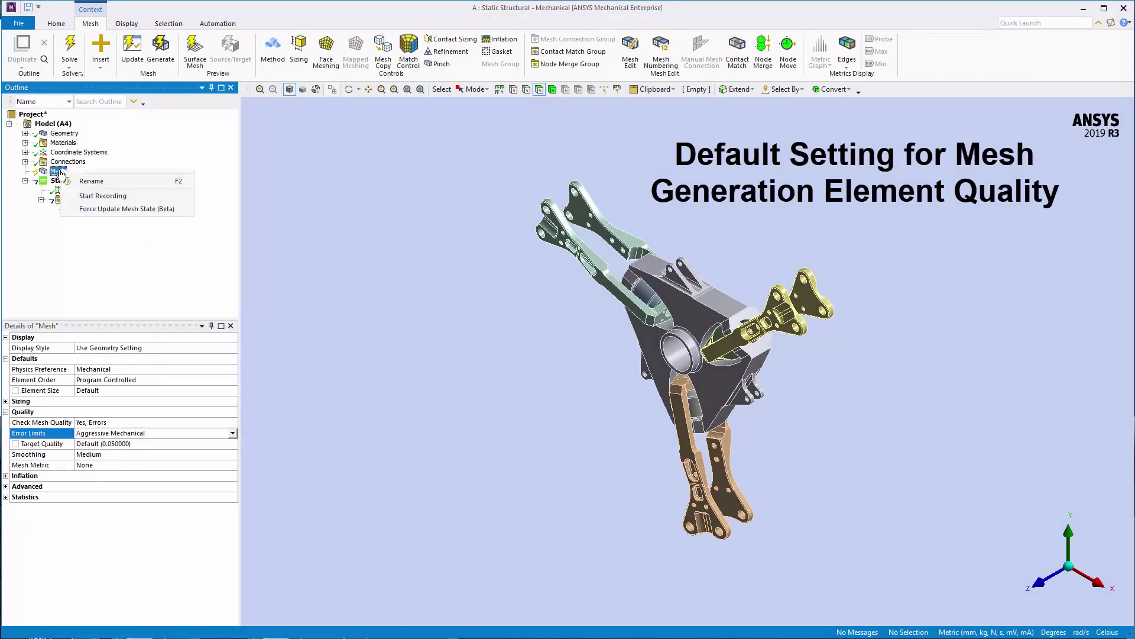
pyautogui.click(157, 206)
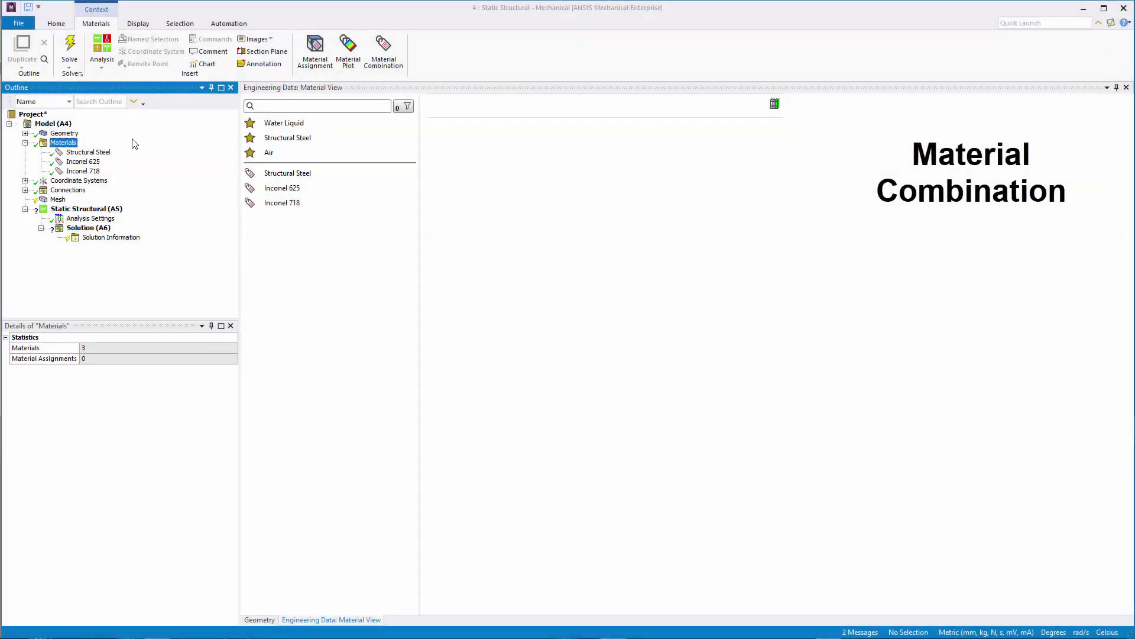
# Step: Add a material combination of Inconel 625 and Inconel 718, with Inconel 625 at 50%
pyautogui.click(383, 50)
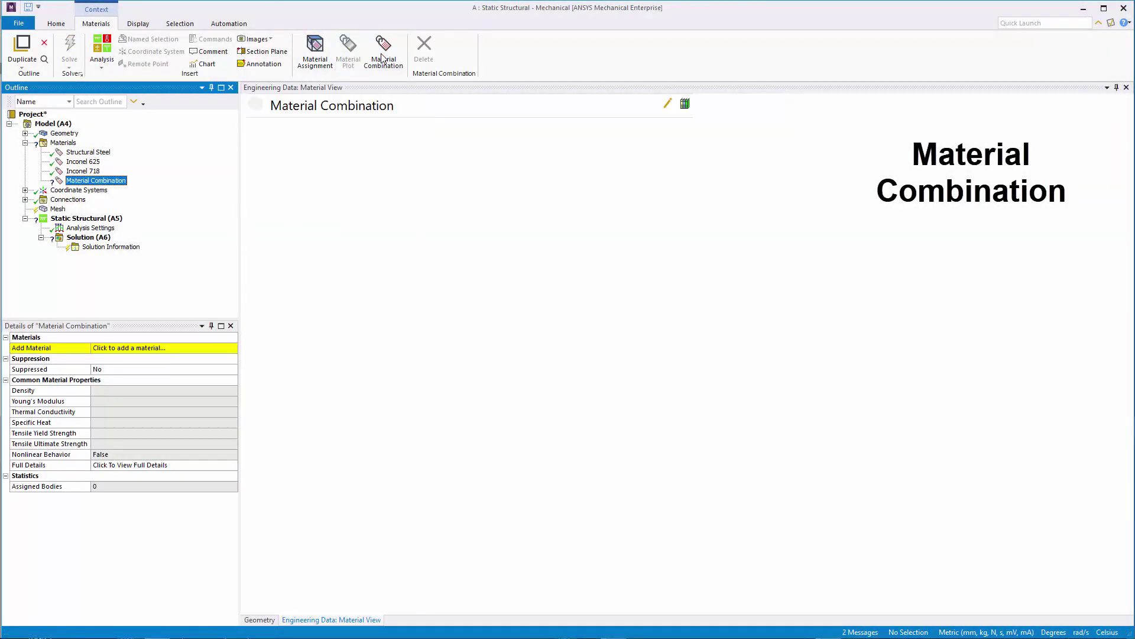
pyautogui.click(235, 351)
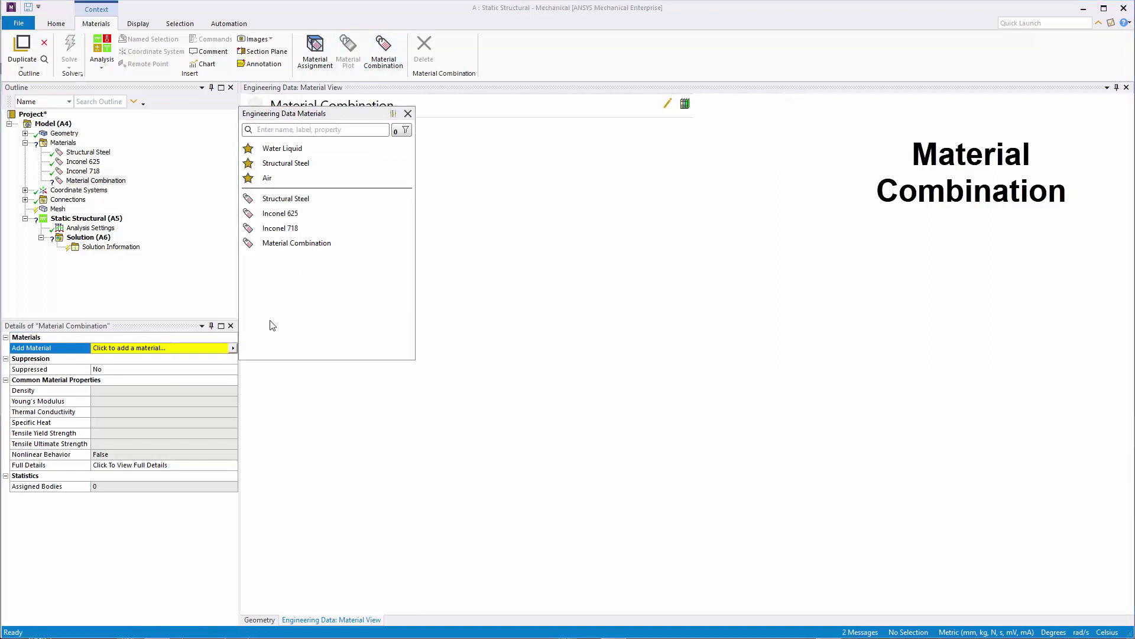
pyautogui.click(320, 216)
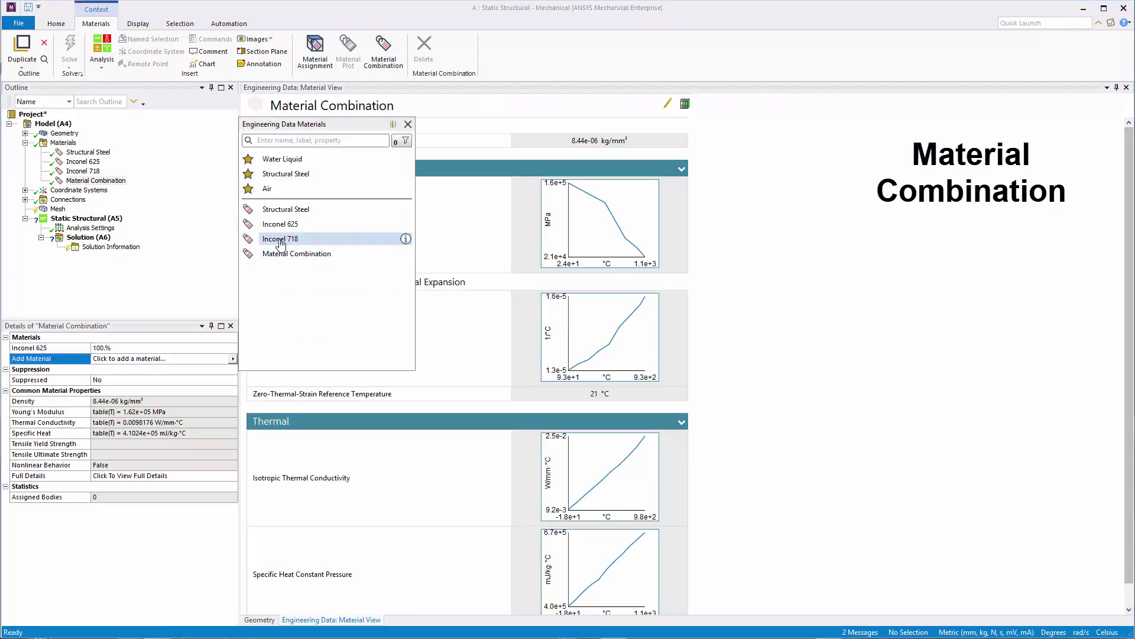
pyautogui.click(280, 238)
pyautogui.click(178, 348)
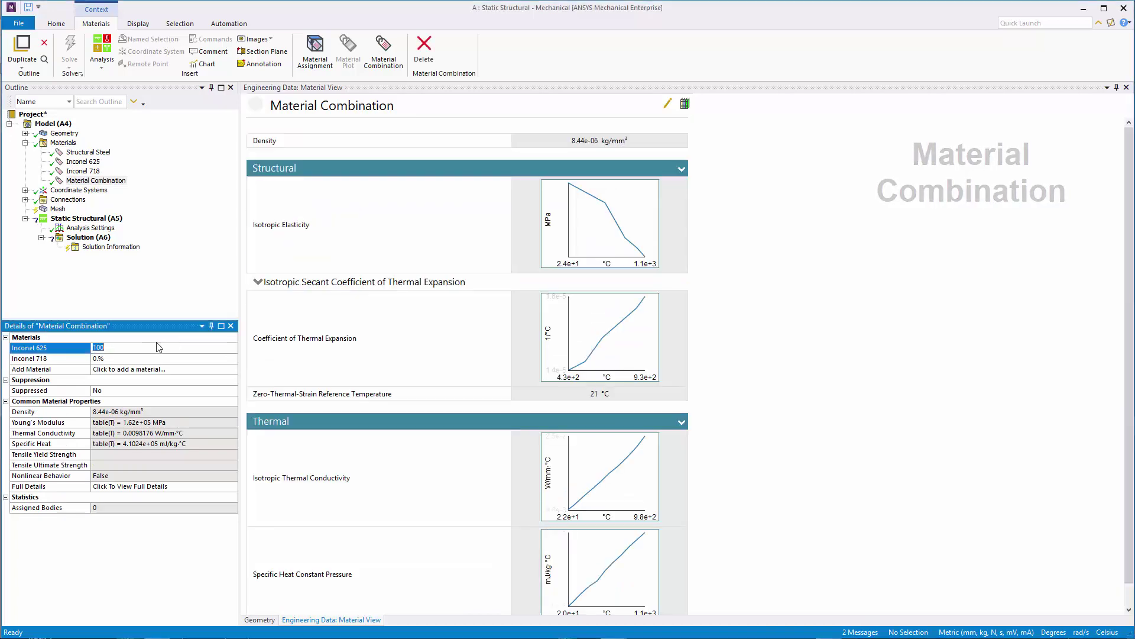
pyautogui.write('50')
pyautogui.press('Return')
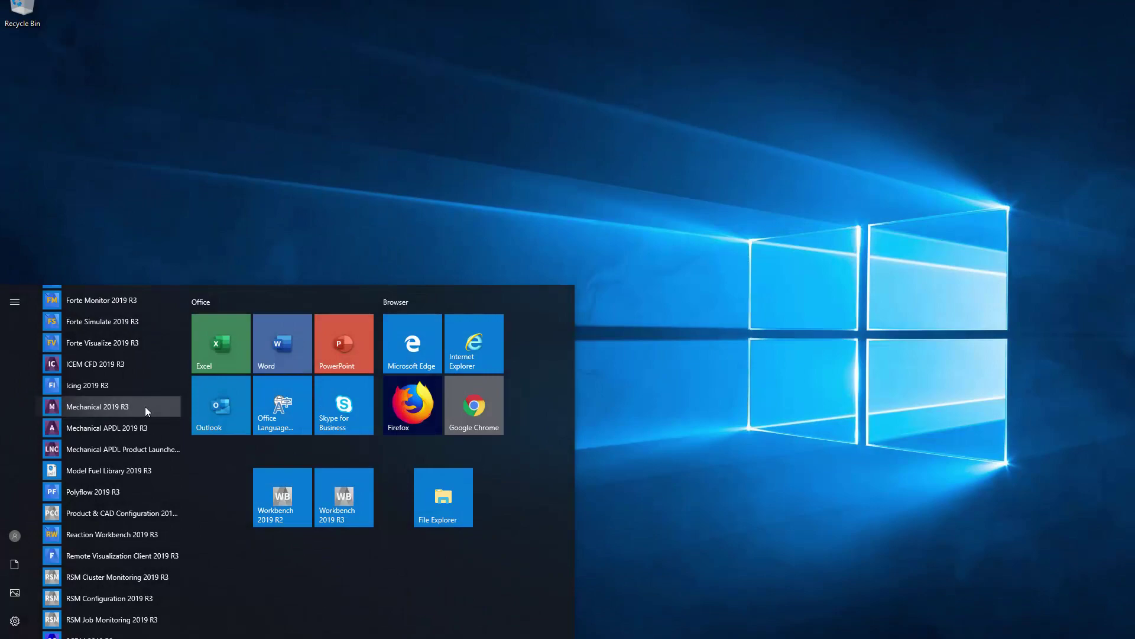
# Step: Launch Mechanical 2019 R3 from the Windows Start menu app list
pyautogui.click(147, 408)
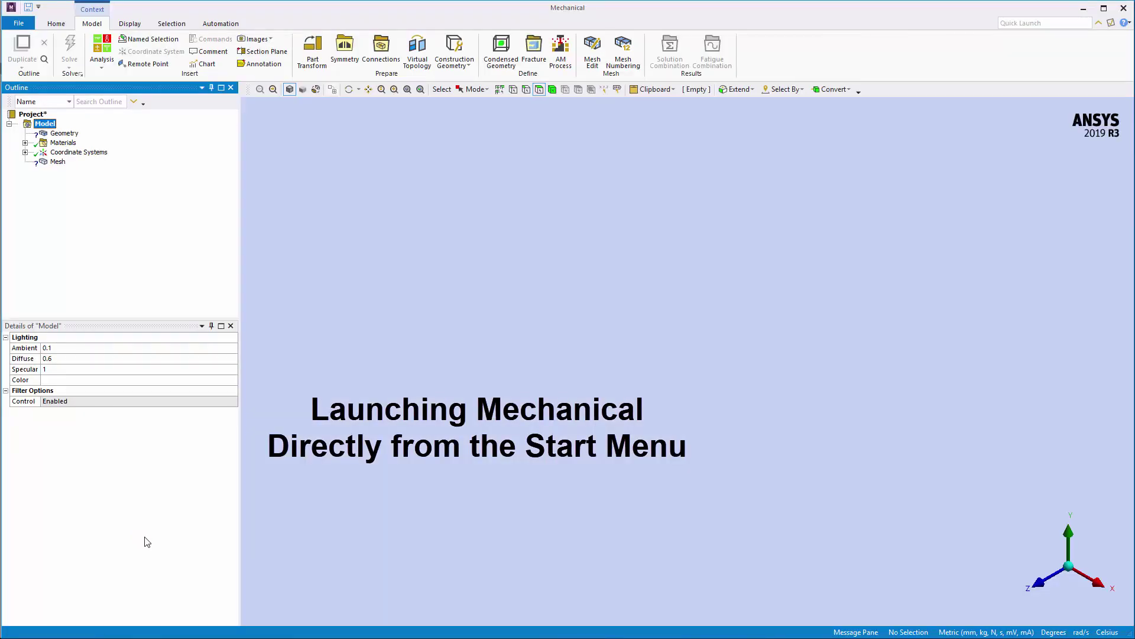
# Step: Bring the robot arm geometry into the new Mechanical session's graphics window
pyautogui.click(495, 454)
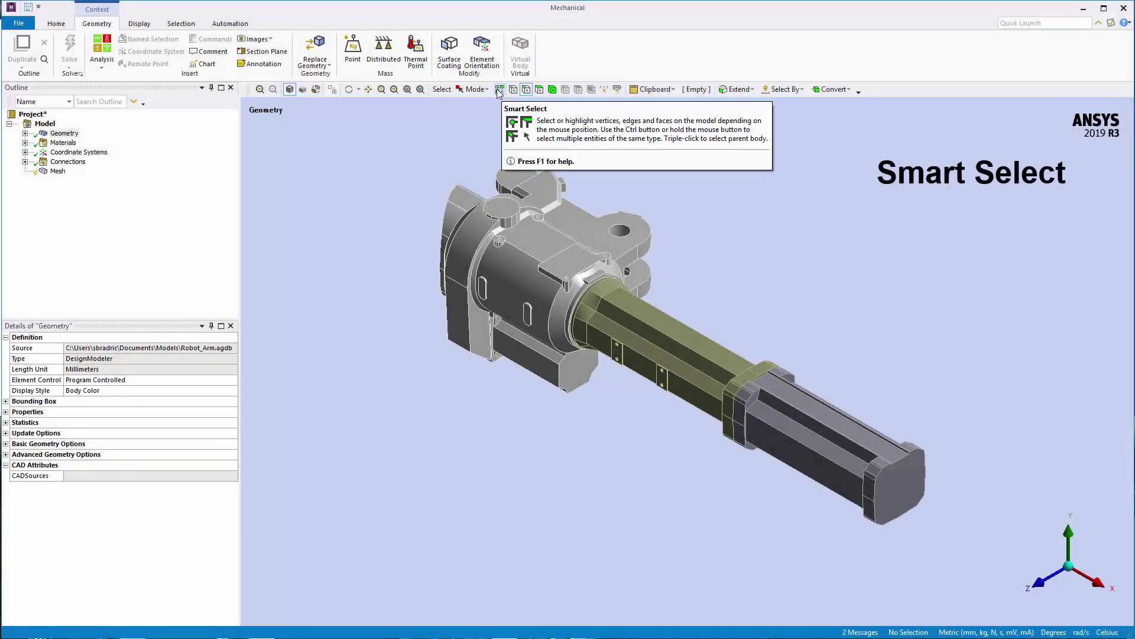
# Step: Turn on Smart Select and drag-select base block faces, then edges, clearing between them
pyautogui.click(499, 90)
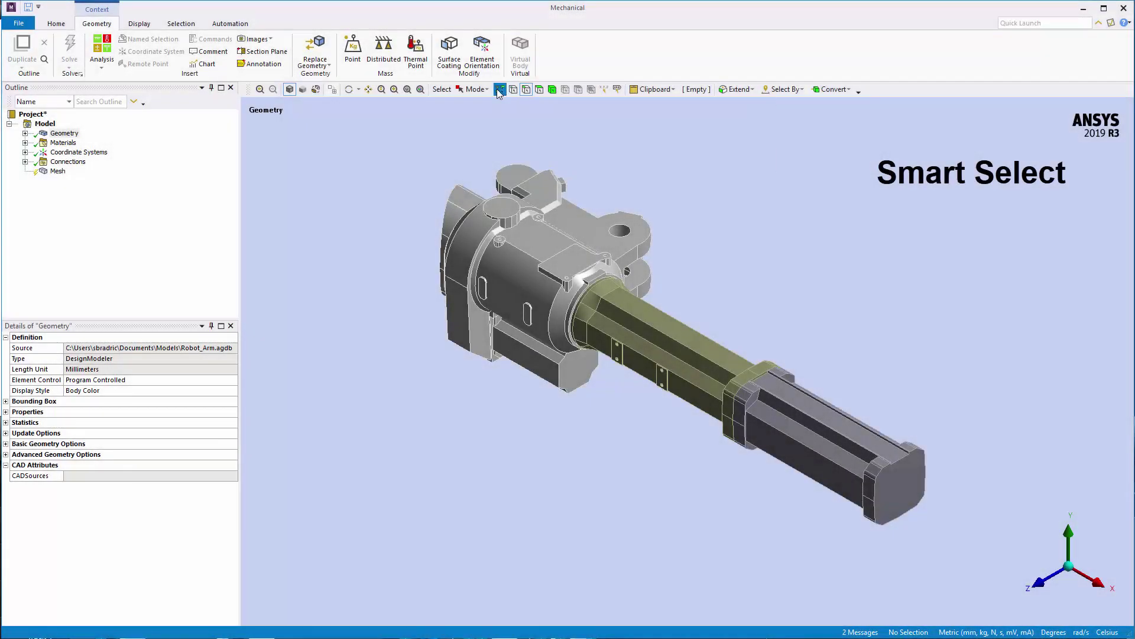
pyautogui.moveTo(456, 317); pyautogui.dragTo(501, 208)
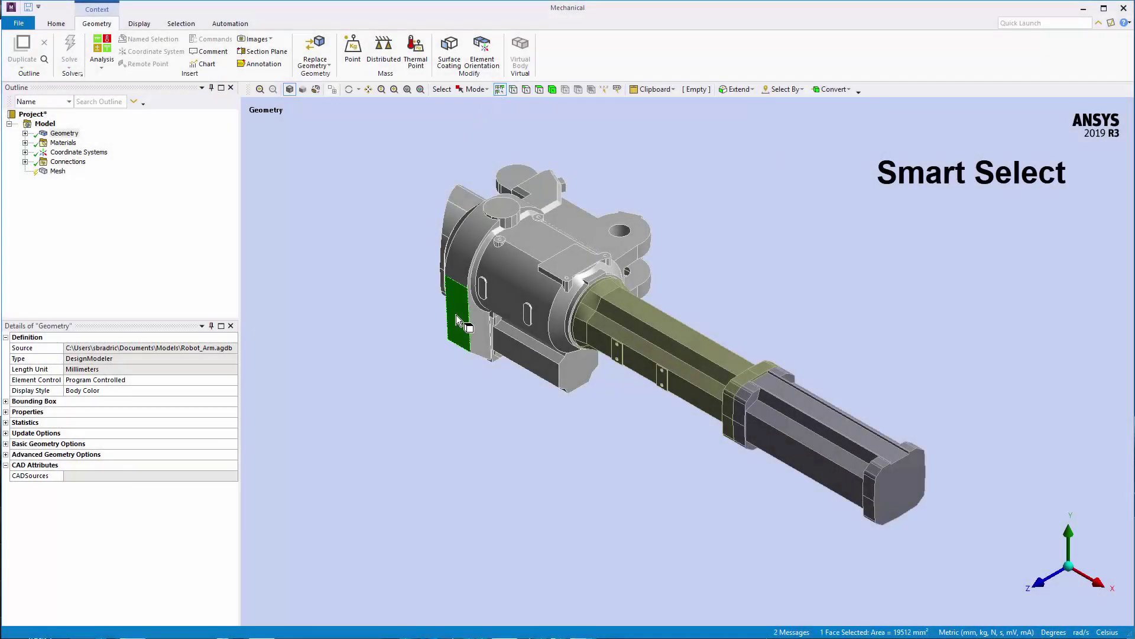
pyautogui.click(466, 364)
pyautogui.moveTo(509, 336); pyautogui.dragTo(483, 239)
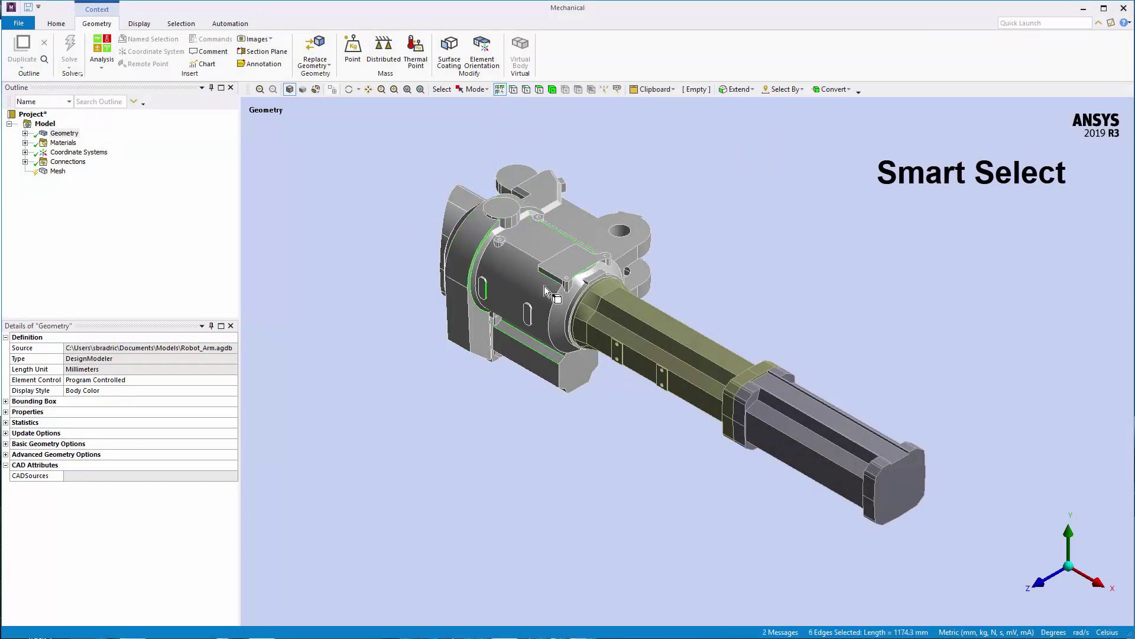
pyautogui.moveTo(542, 286)
pyautogui.mouseDown()
pyautogui.moveTo(534, 343)
pyautogui.moveTo(571, 398)
pyautogui.mouseUp()
pyautogui.click(605, 410)
# Step: Select a column of arm vertices, then a long arm face extended to both arm bodies
pyautogui.moveTo(715, 439); pyautogui.dragTo(711, 427)
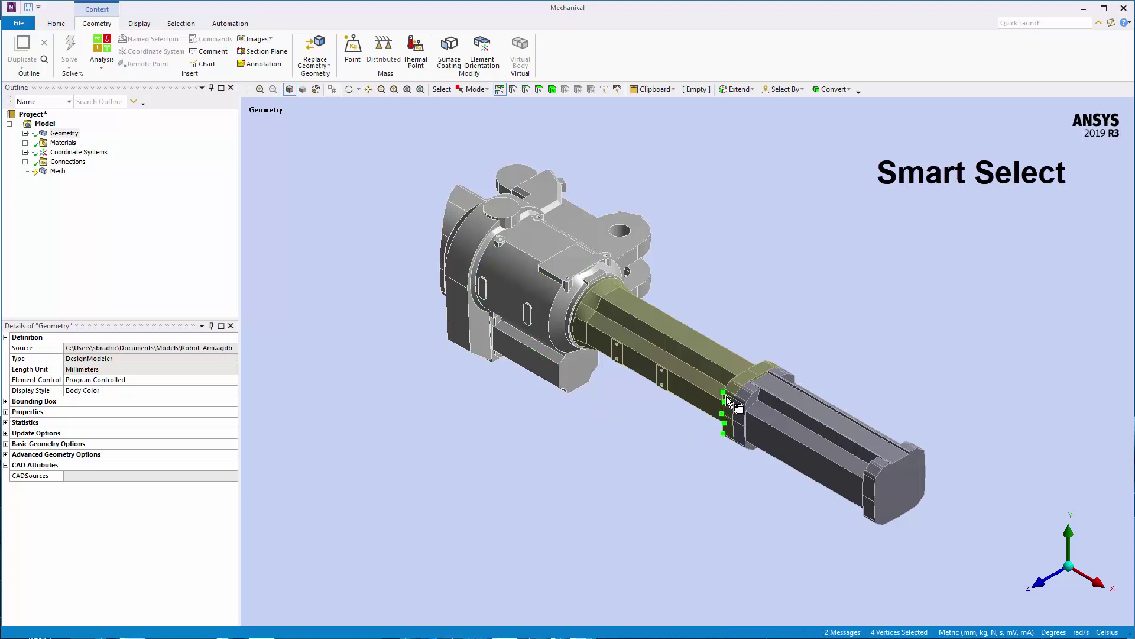
pyautogui.click(681, 371)
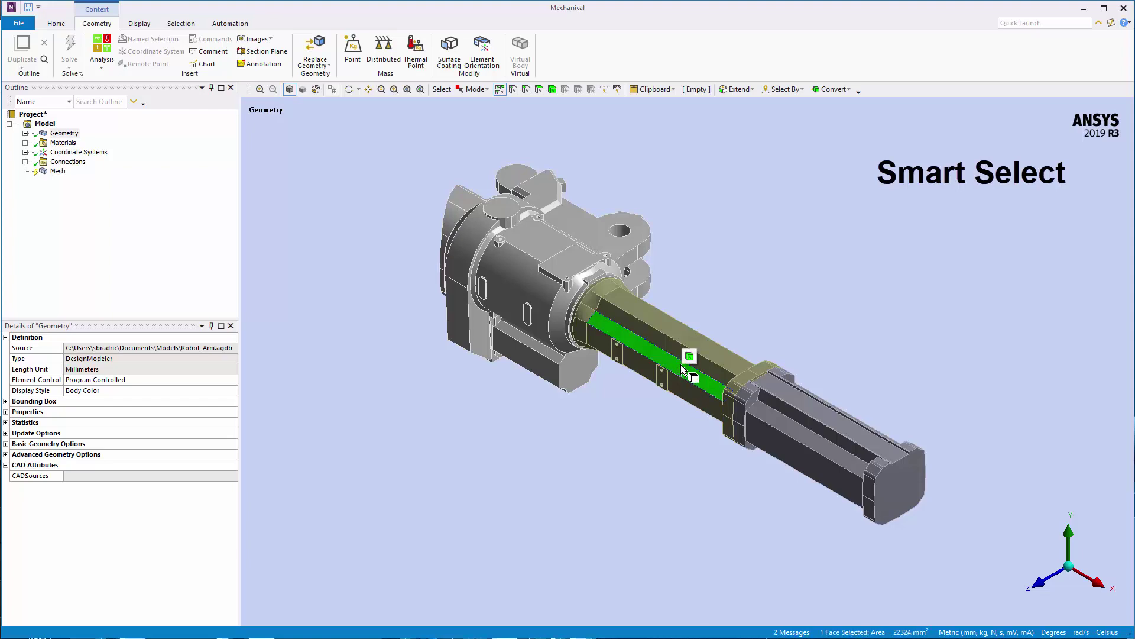
pyautogui.click(689, 359)
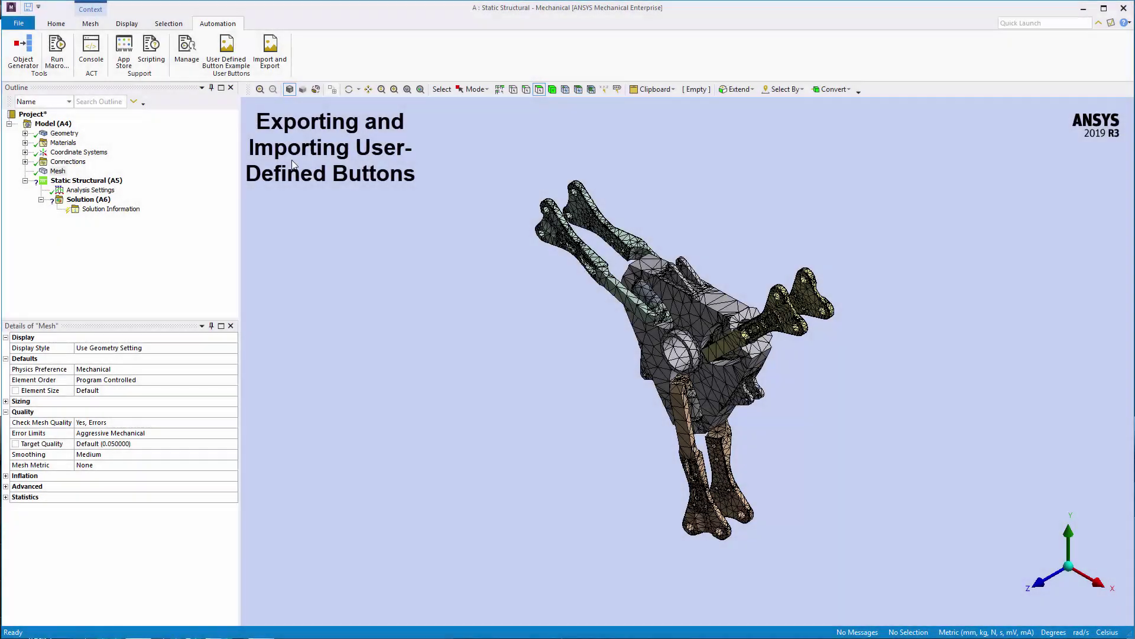
# Step: Open the Button Editor and list the saved User Buttons available for import
pyautogui.click(187, 48)
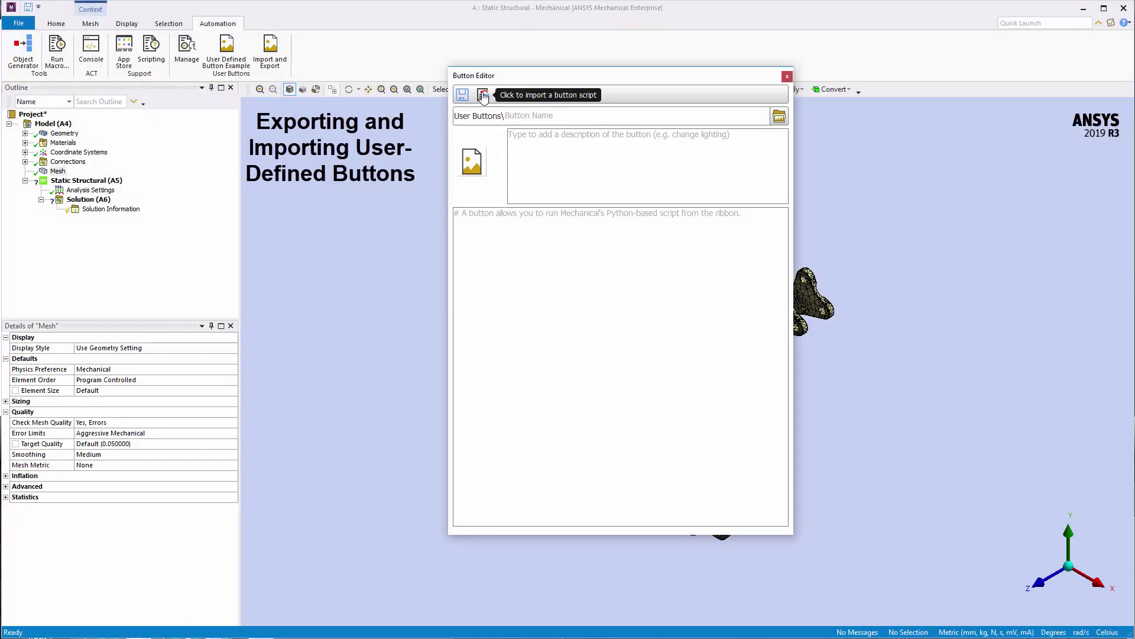
pyautogui.click(779, 118)
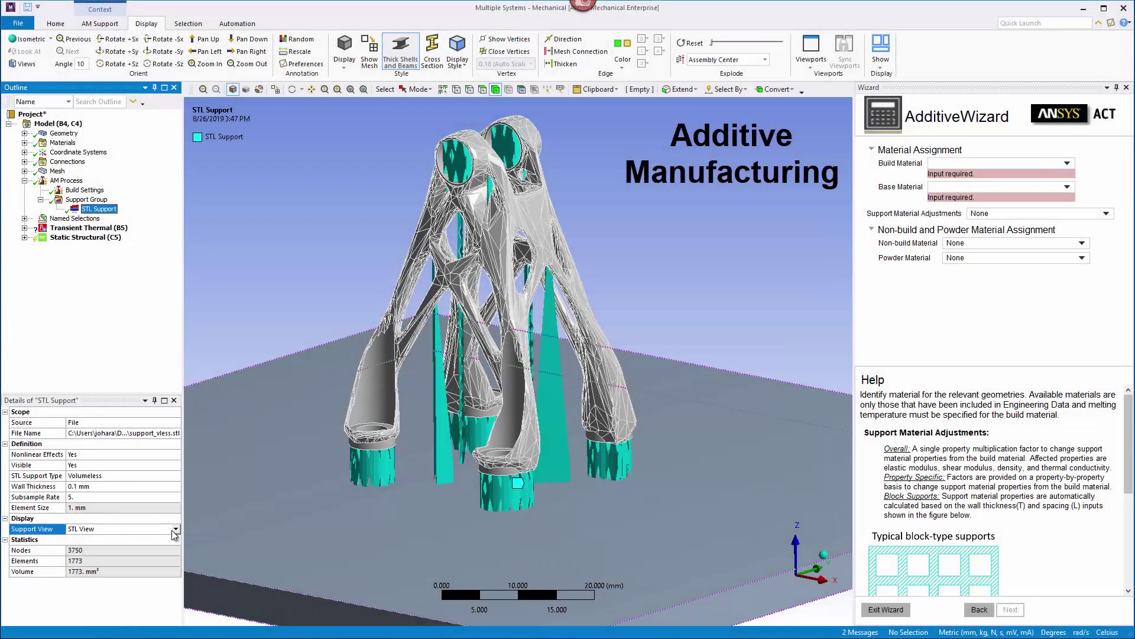
# Step: Preview the STL Support in Mesh View, then switch Support View to Knockdown Factors
pyautogui.click(176, 529)
pyautogui.click(165, 545)
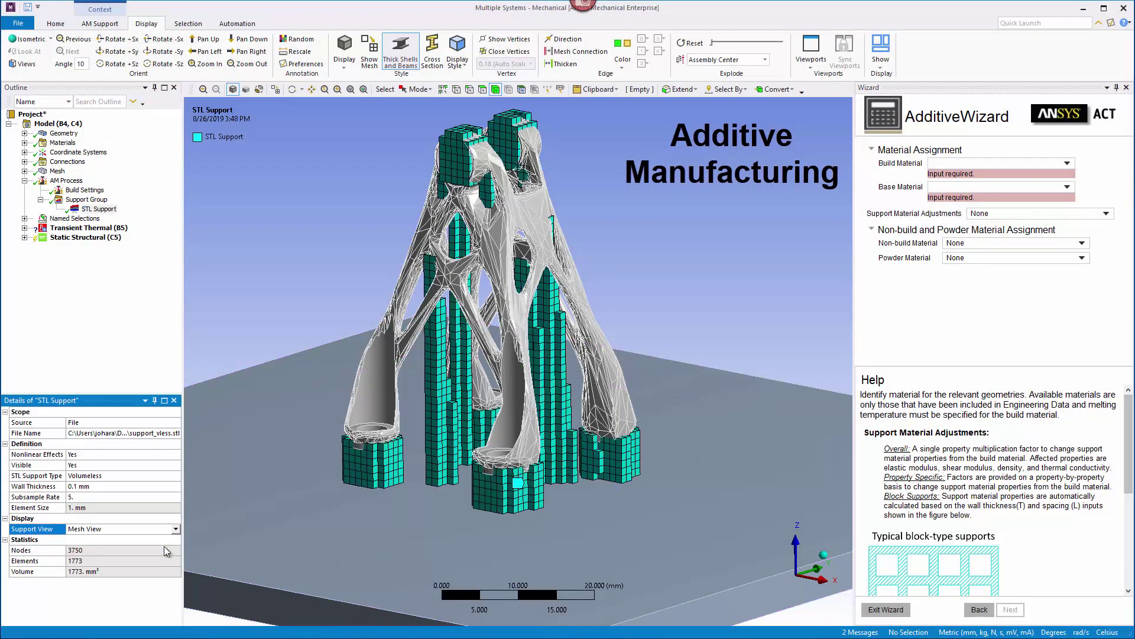
pyautogui.click(176, 529)
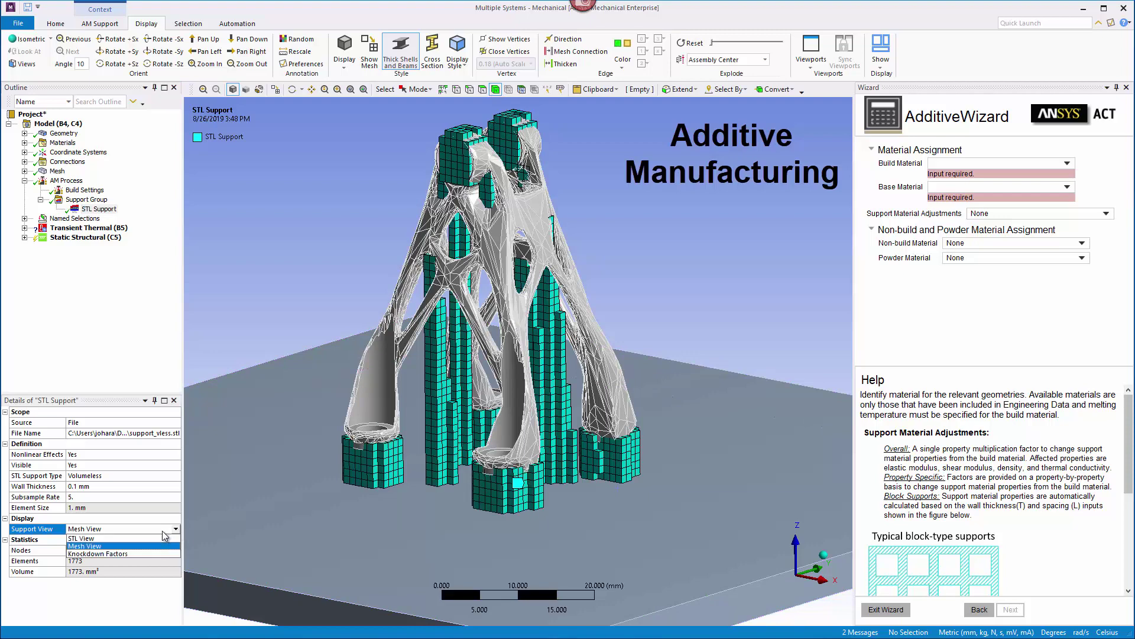
pyautogui.click(152, 552)
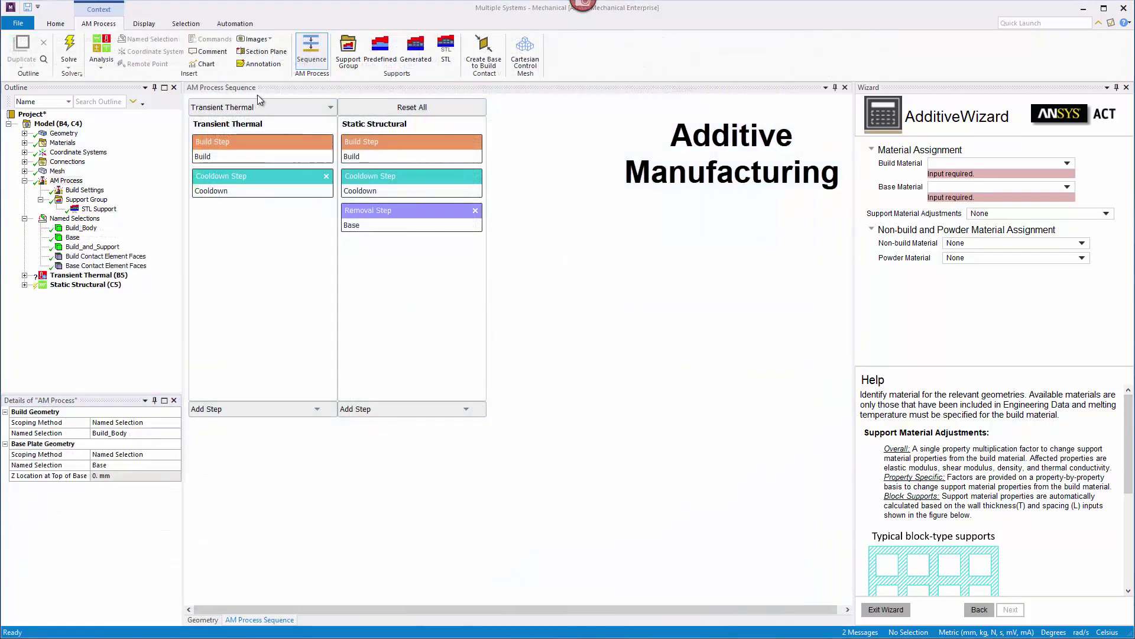
# Step: Add a 'Removal Step: STL Support' to the Static Structural process sequence
pyautogui.click(465, 409)
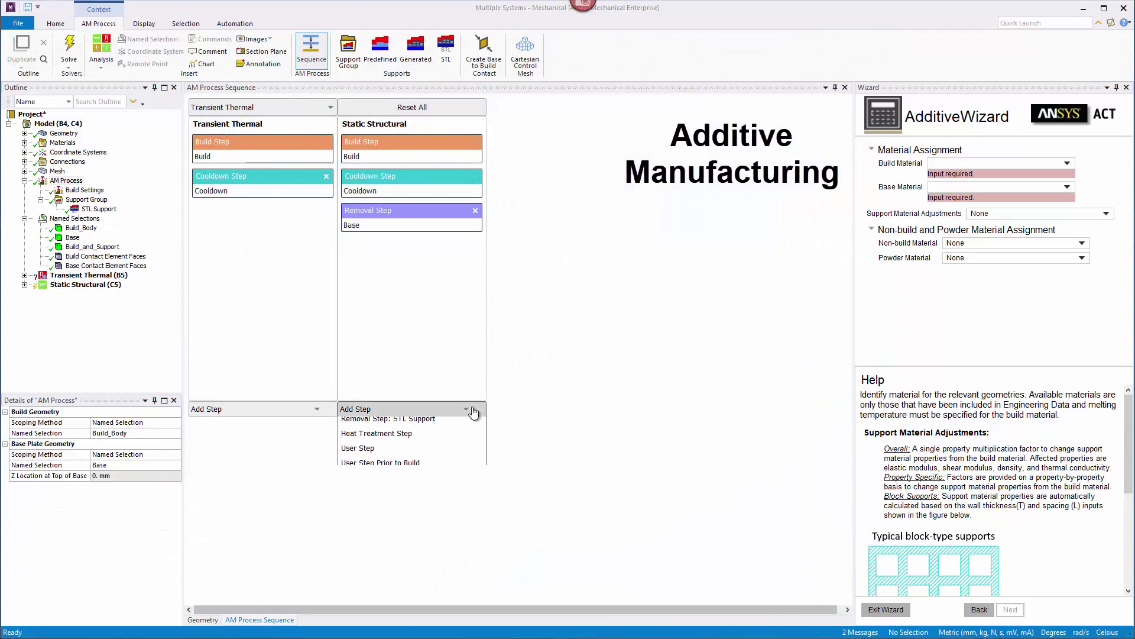
pyautogui.click(462, 425)
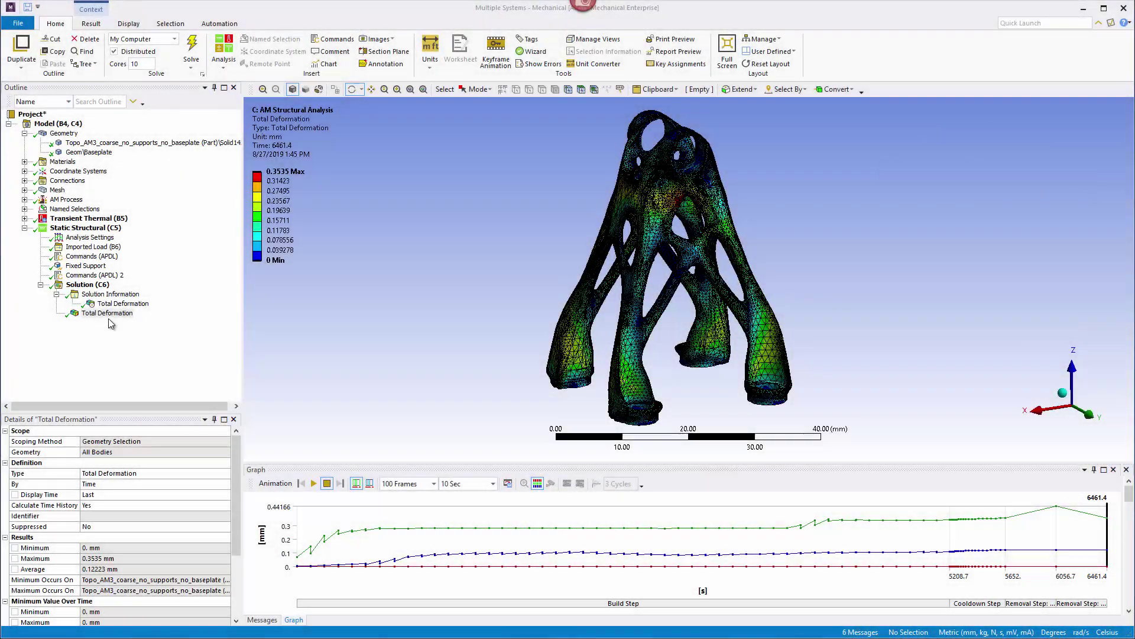
# Step: Select the Total Deformation result under Solution (C6) to view its step history
pyautogui.click(108, 317)
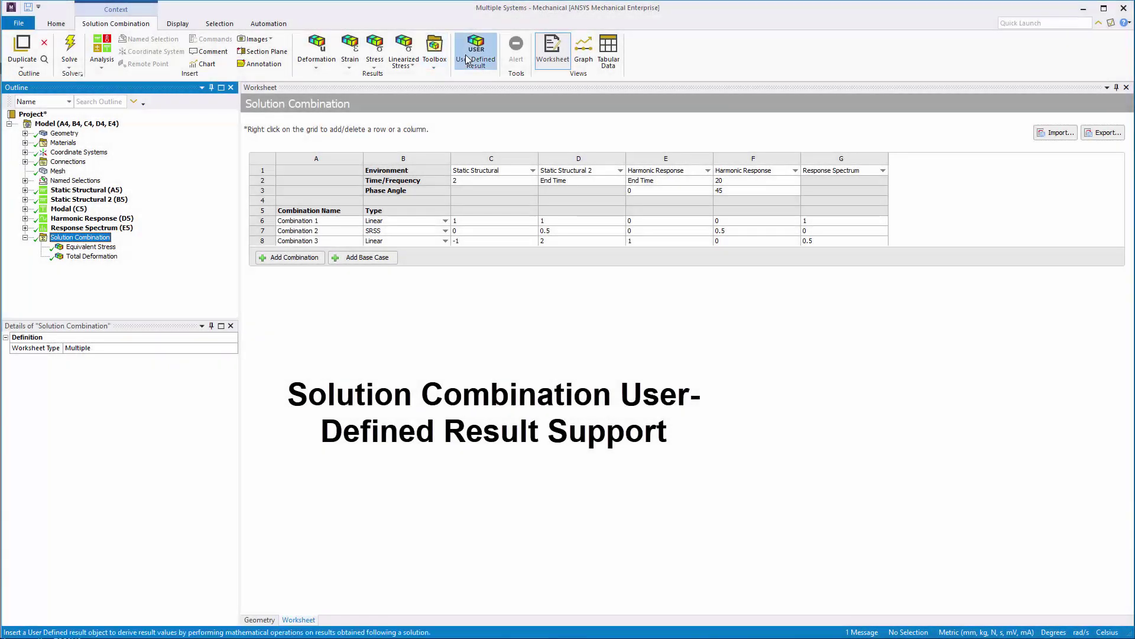
# Step: Insert a User Defined Result with expression SEQV under Solution Combination and solve it
pyautogui.click(476, 53)
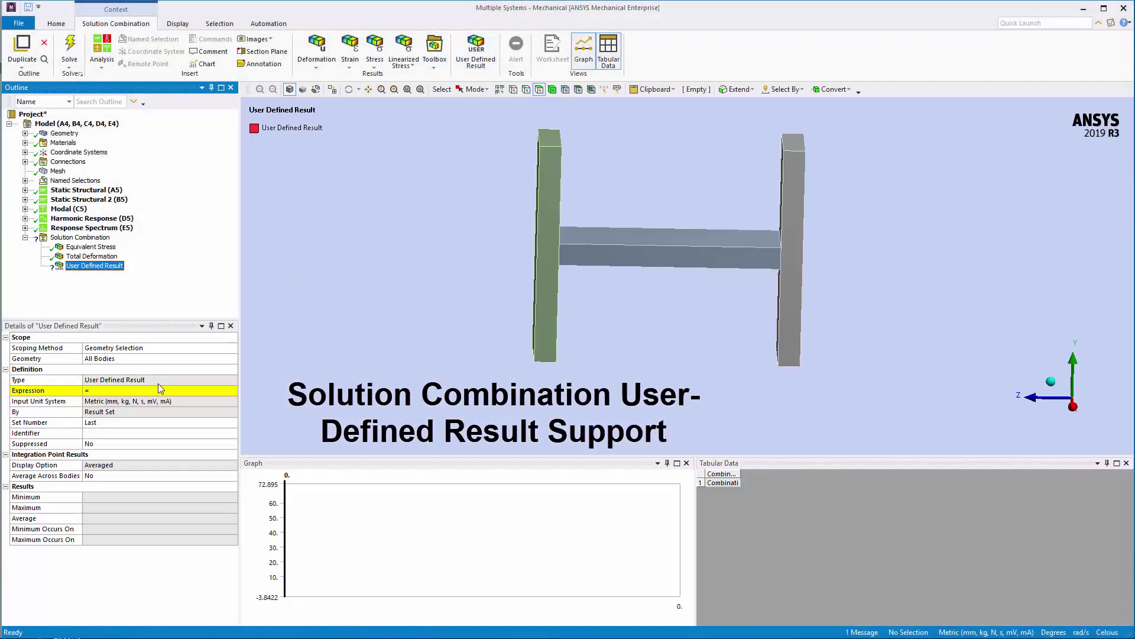
pyautogui.click(157, 388)
pyautogui.write('SEQV')
pyautogui.press('Return')
pyautogui.rightClick(105, 266)
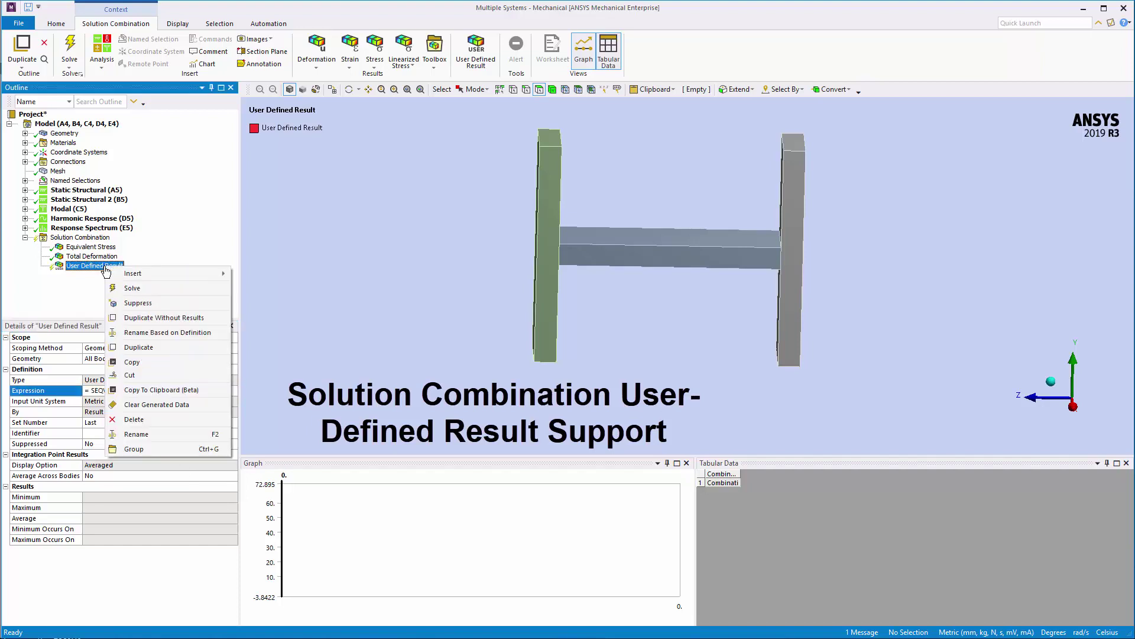
pyautogui.click(157, 292)
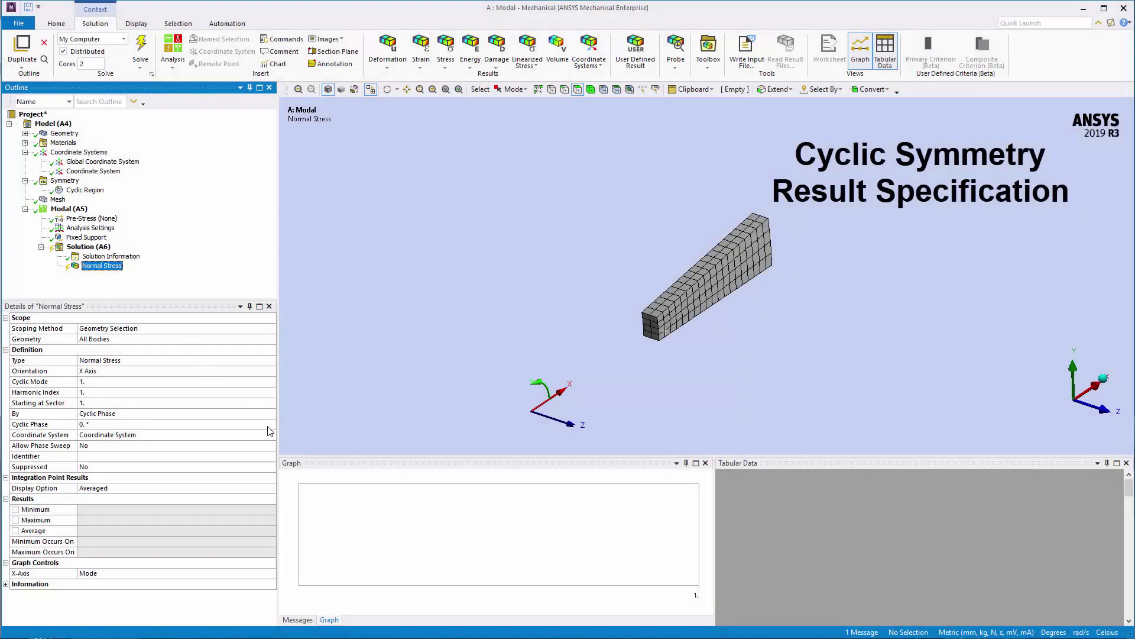
# Step: Report Normal Stress in the Solution Coordinate System, then solve the cyclic modal analysis
pyautogui.click(270, 432)
pyautogui.click(271, 435)
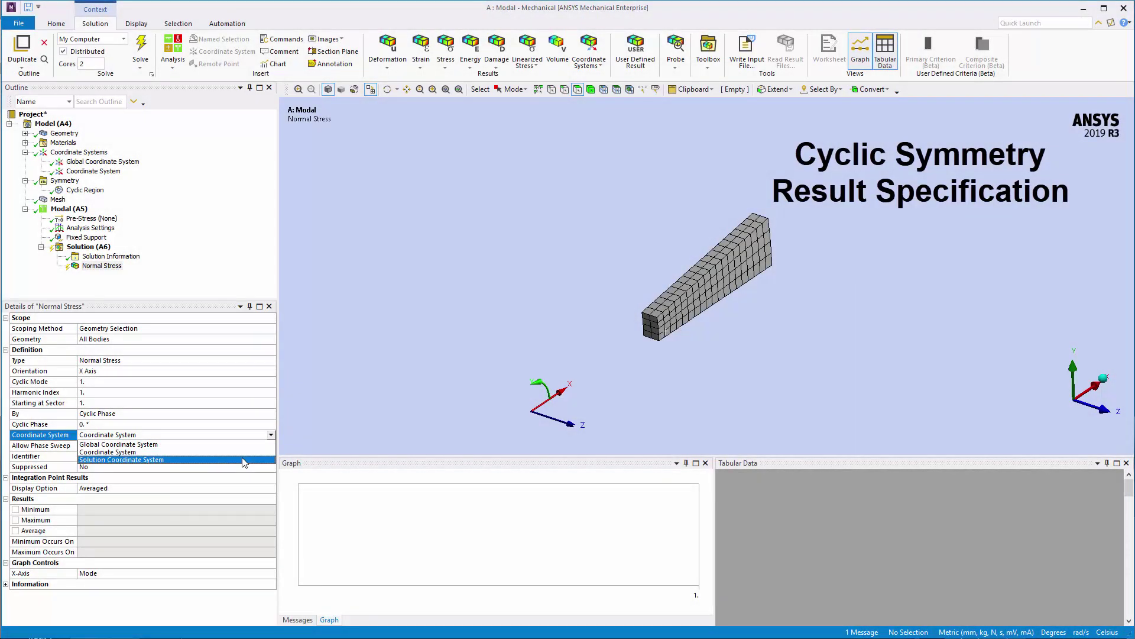
pyautogui.click(244, 460)
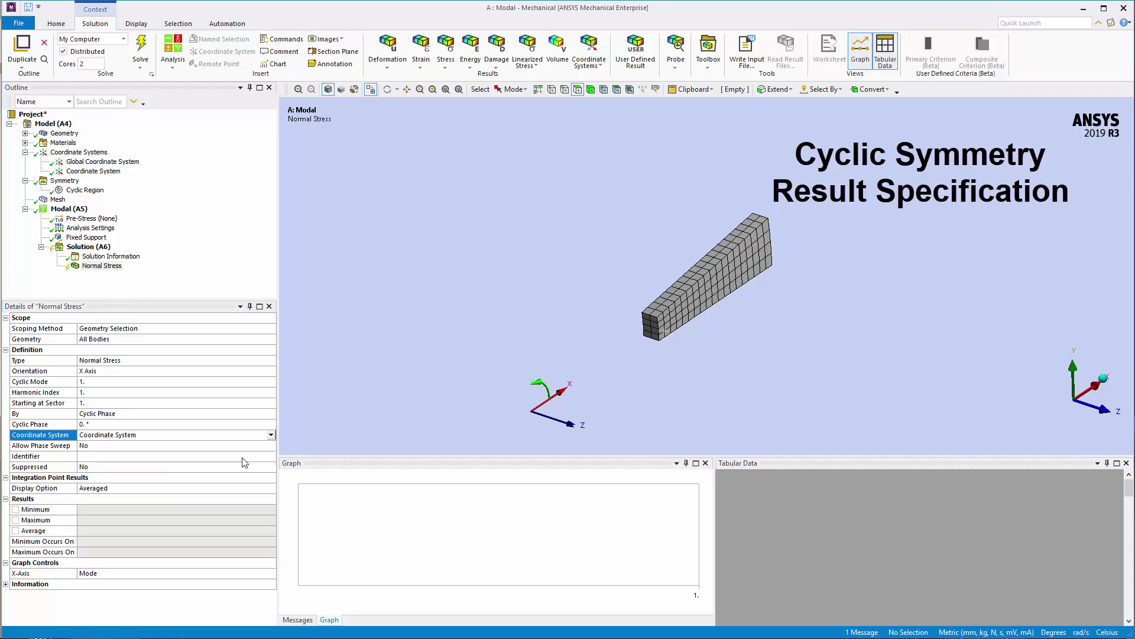
pyautogui.click(147, 53)
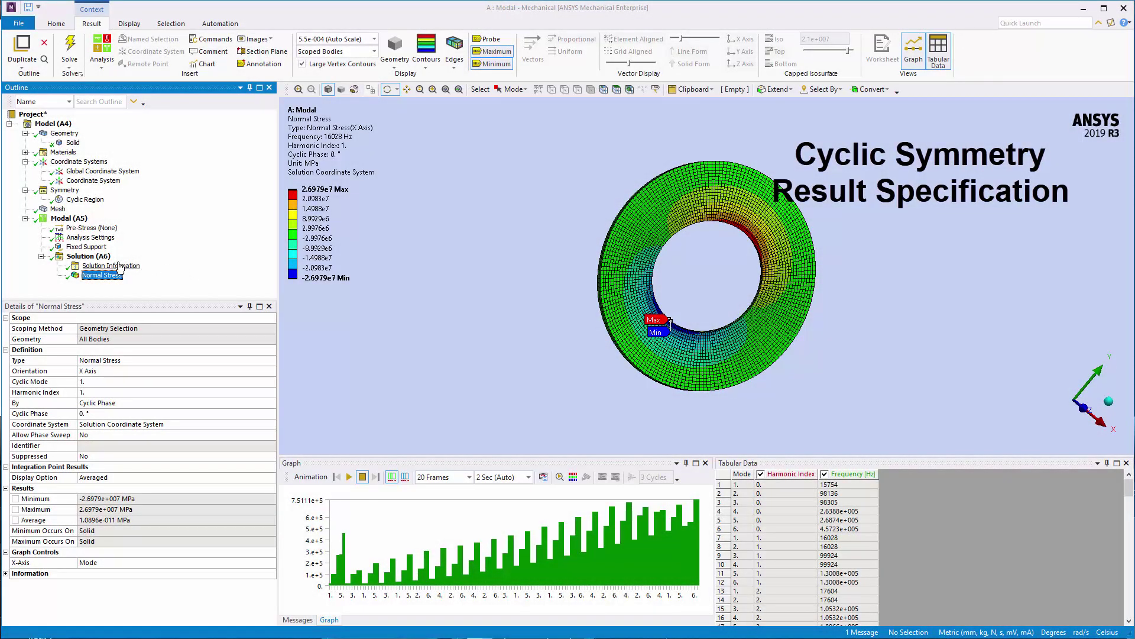
# Step: Set the Solution's cyclic display Number of Sectors to 1
pyautogui.click(88, 256)
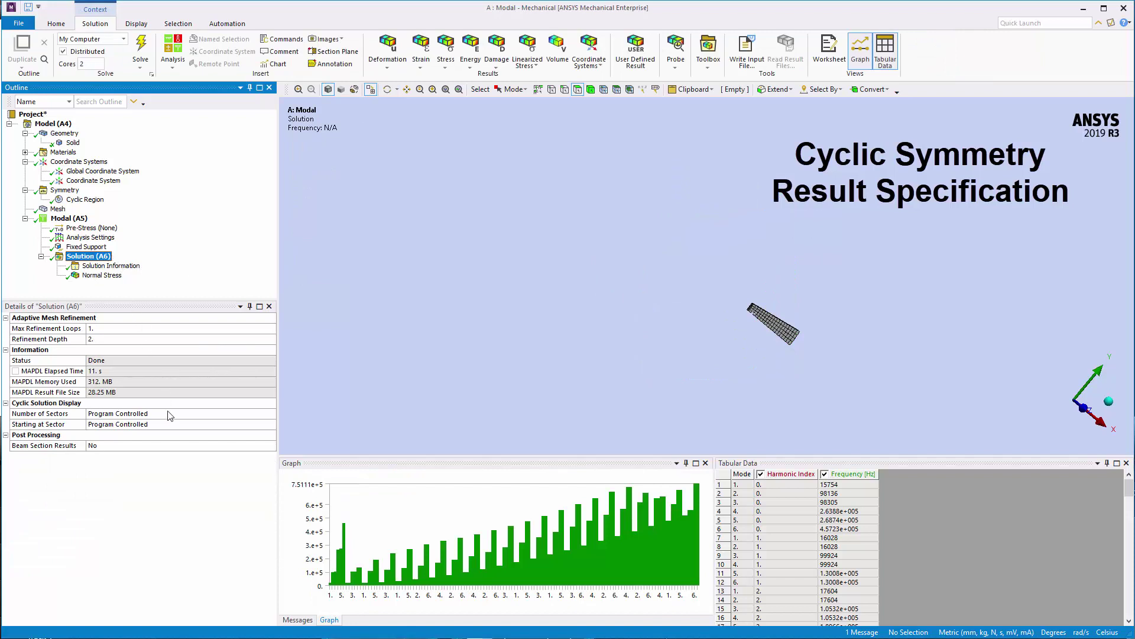
pyautogui.click(170, 414)
pyautogui.click(159, 424)
pyautogui.write('1')
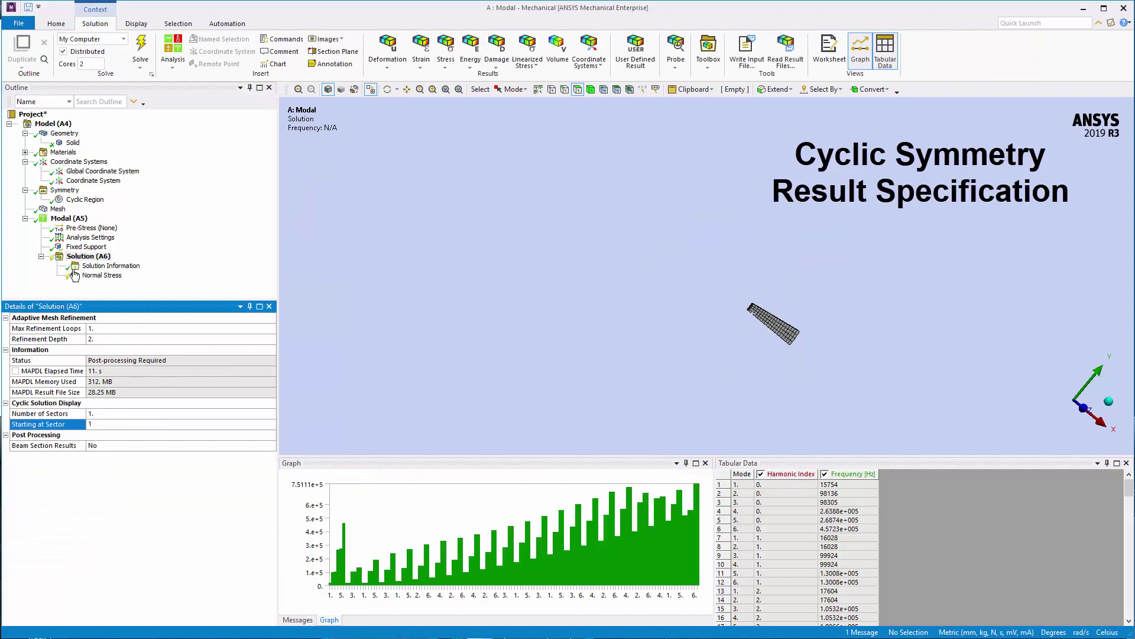
# Step: Check the Normal Stress sector settings and re-evaluate all results
pyautogui.click(96, 276)
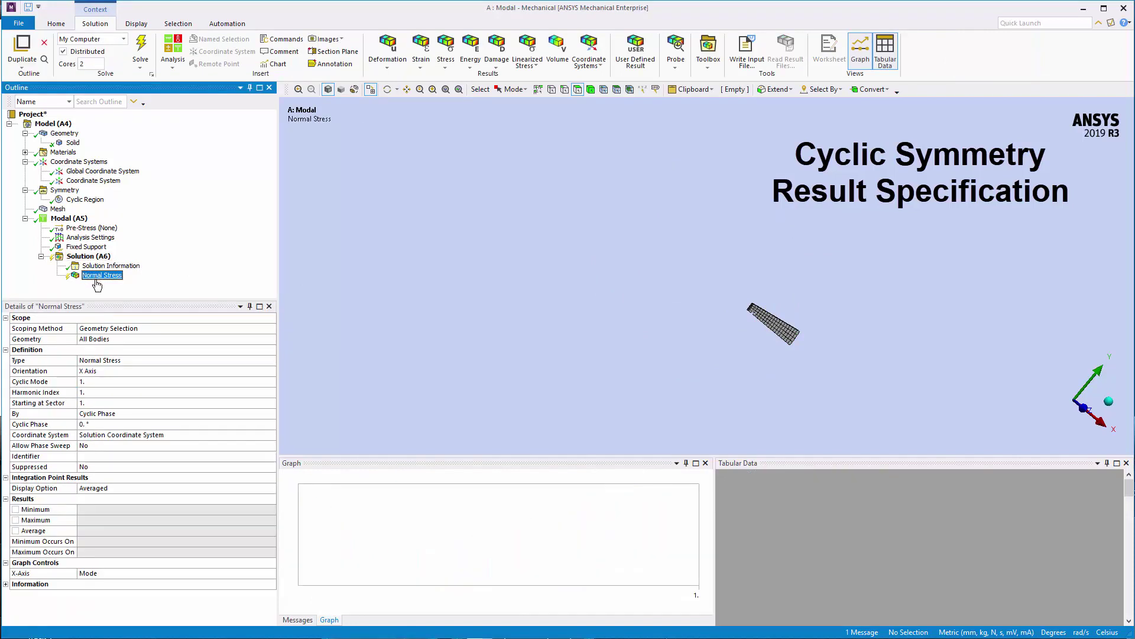
pyautogui.click(61, 404)
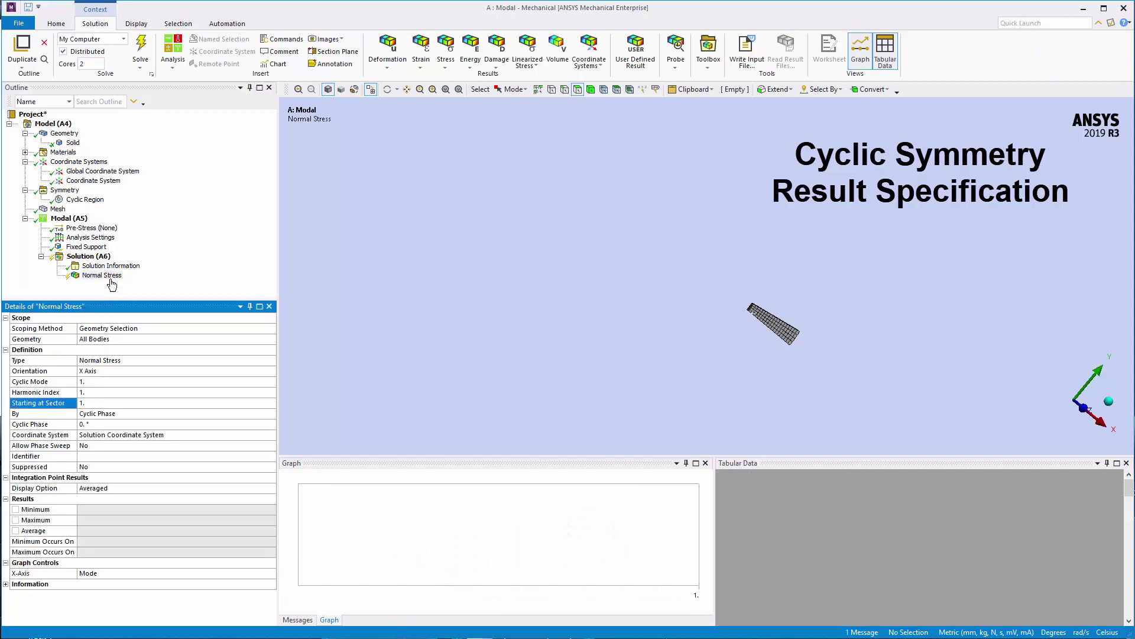
pyautogui.rightClick(97, 275)
pyautogui.click(148, 300)
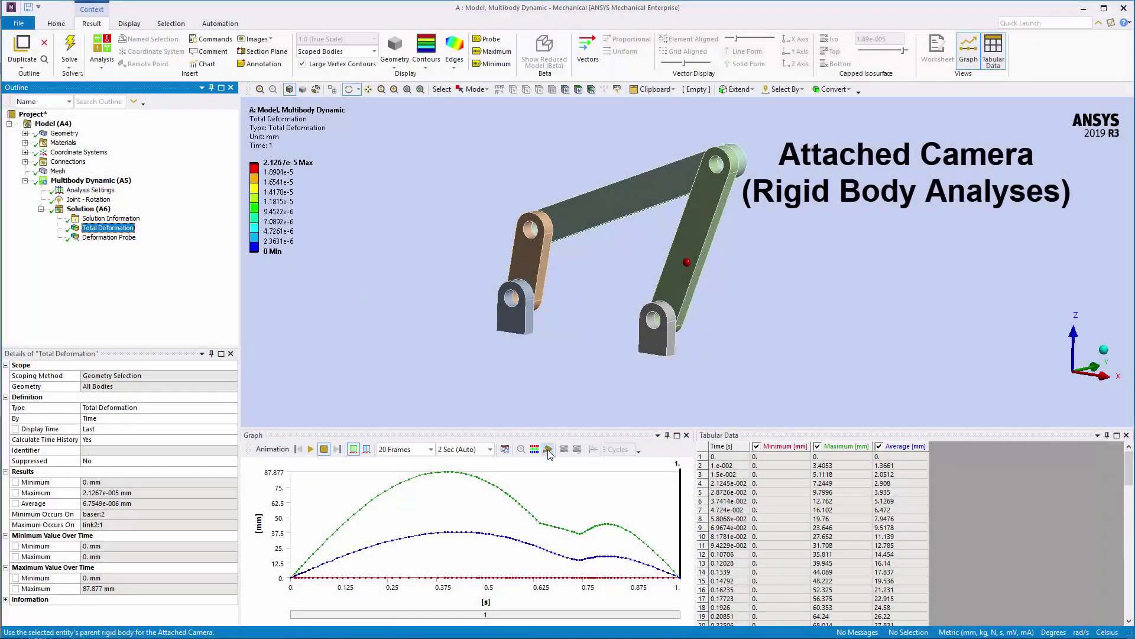
# Step: Turn on Attached Camera, attach it to the left link, and play the animation
pyautogui.click(549, 452)
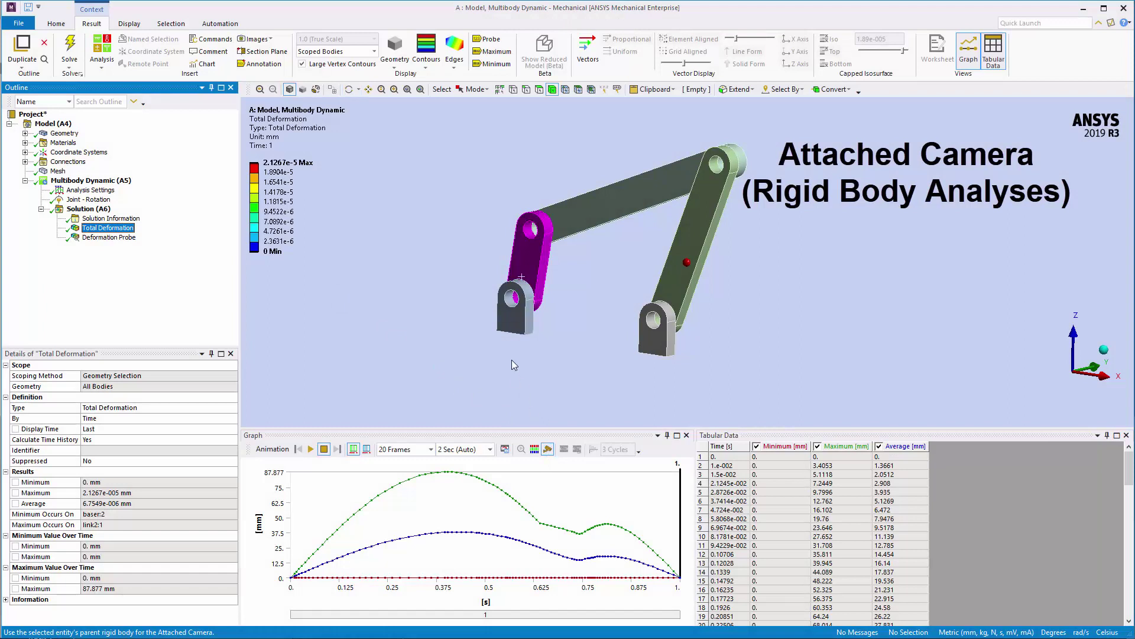
pyautogui.click(515, 325)
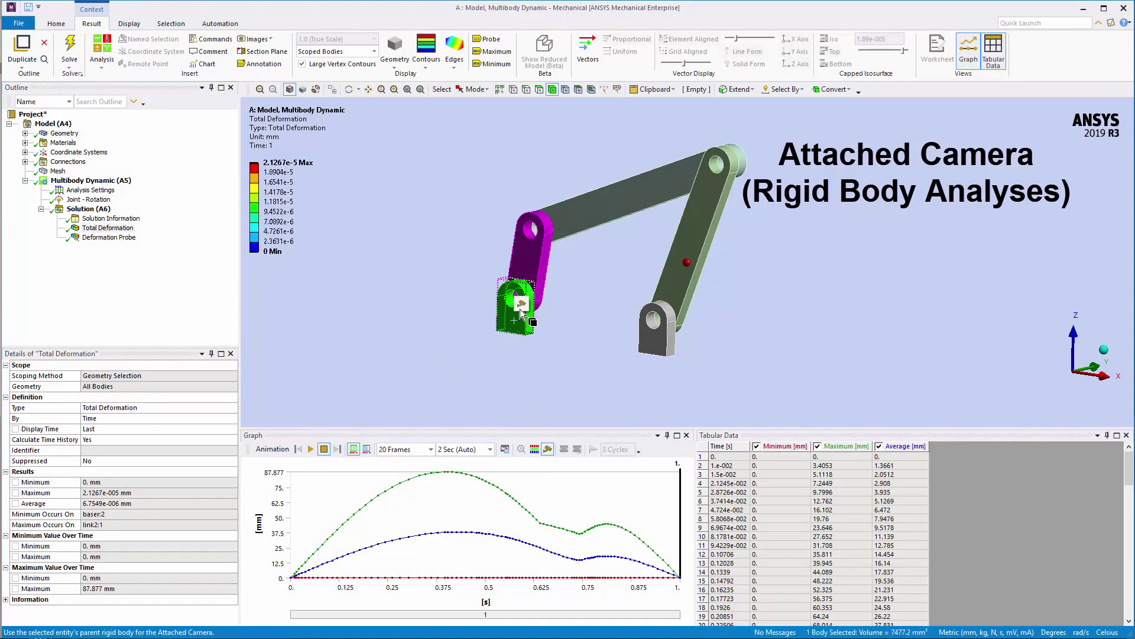
pyautogui.click(534, 275)
pyautogui.click(540, 253)
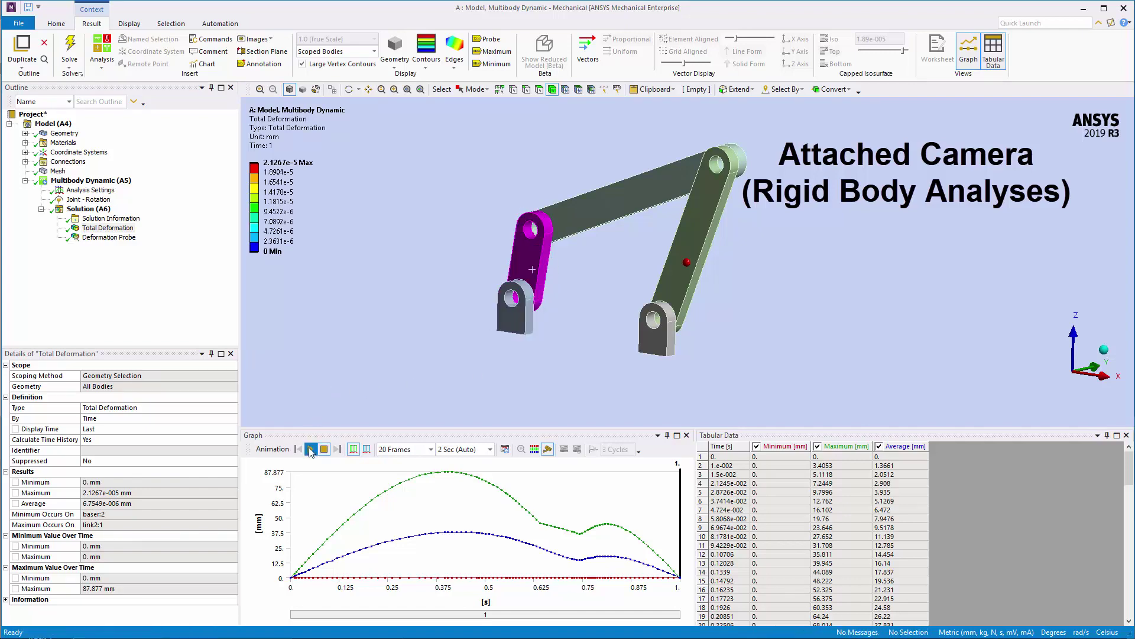
pyautogui.click(310, 450)
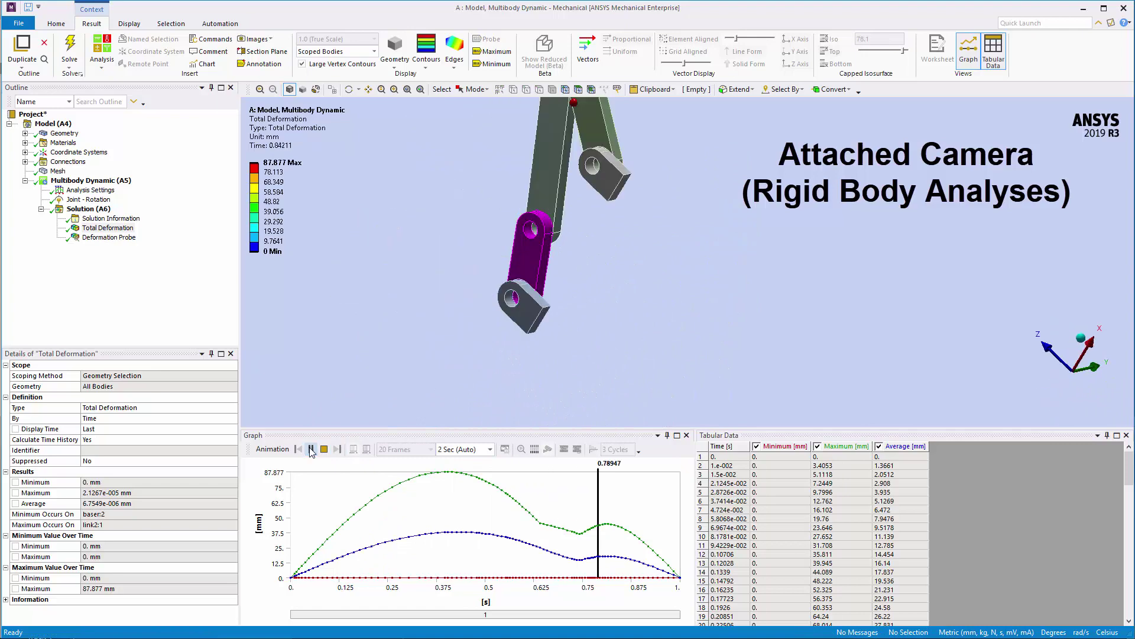
# Step: Stop the animation, reattach the camera to the right base body, and replay it
pyautogui.click(668, 340)
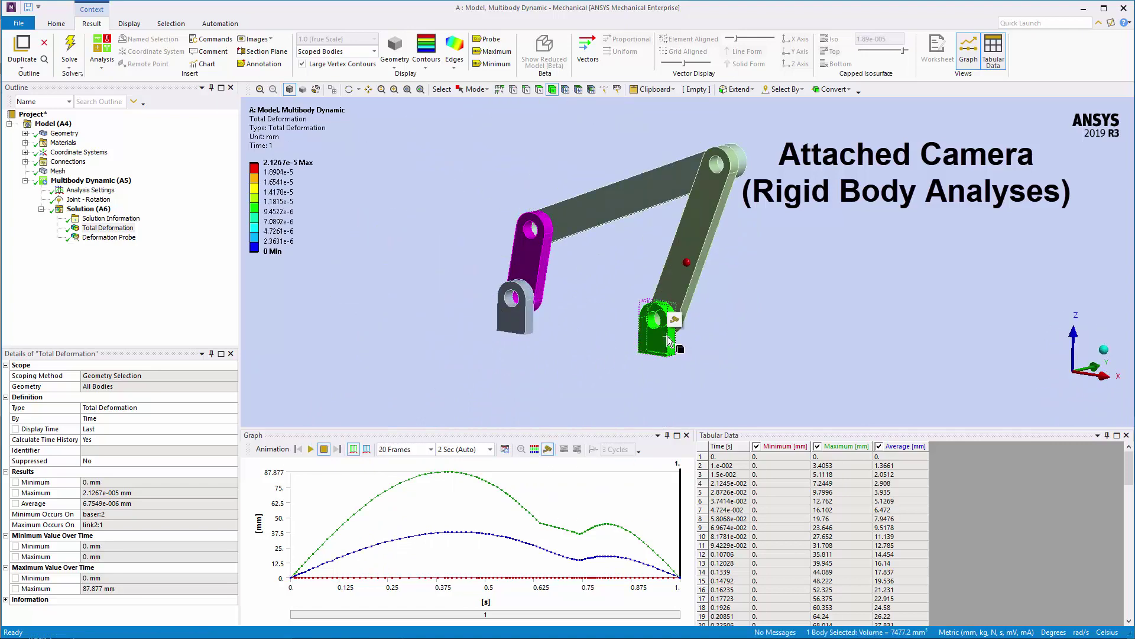
pyautogui.click(674, 320)
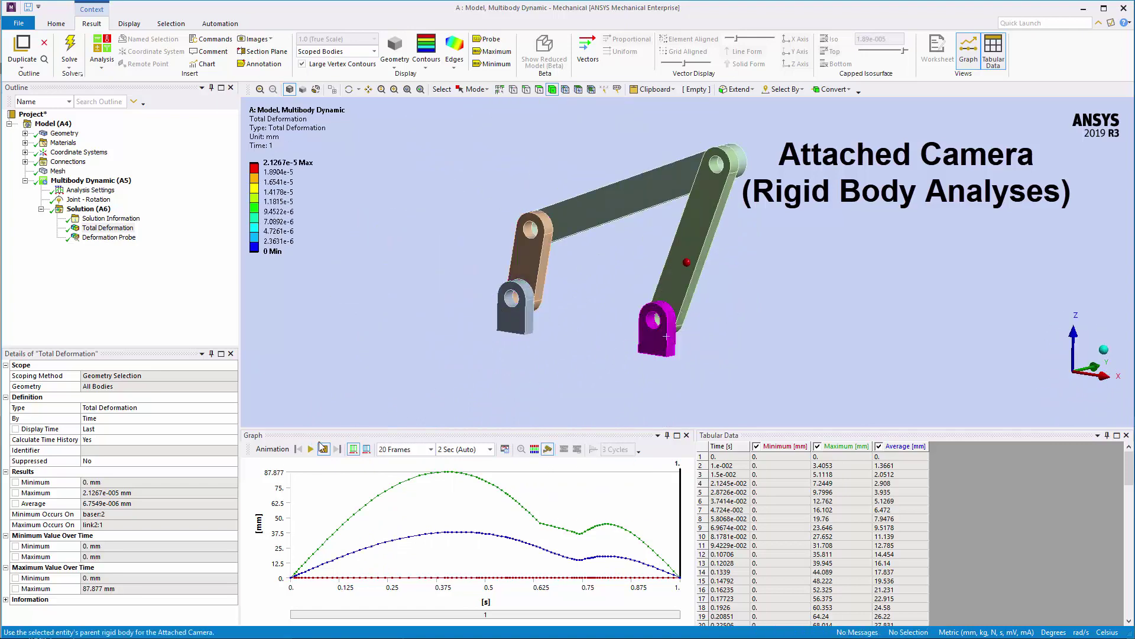
pyautogui.click(311, 450)
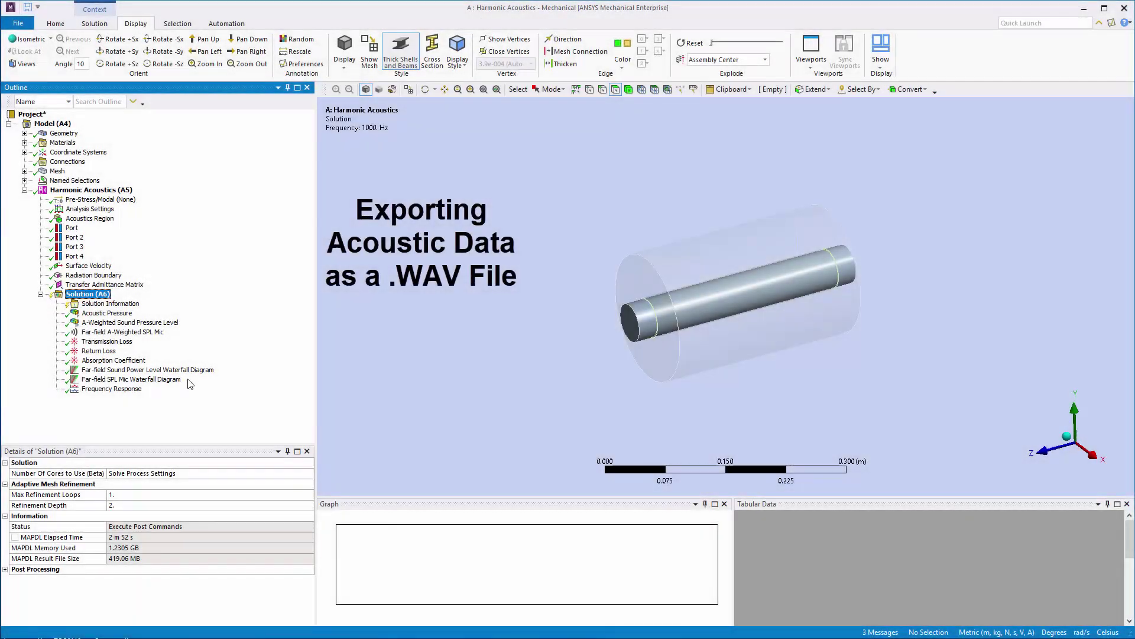
# Step: Display the Far-field SPL Mic Waterfall Diagram and bring up its Export to WAV File option
pyautogui.click(173, 380)
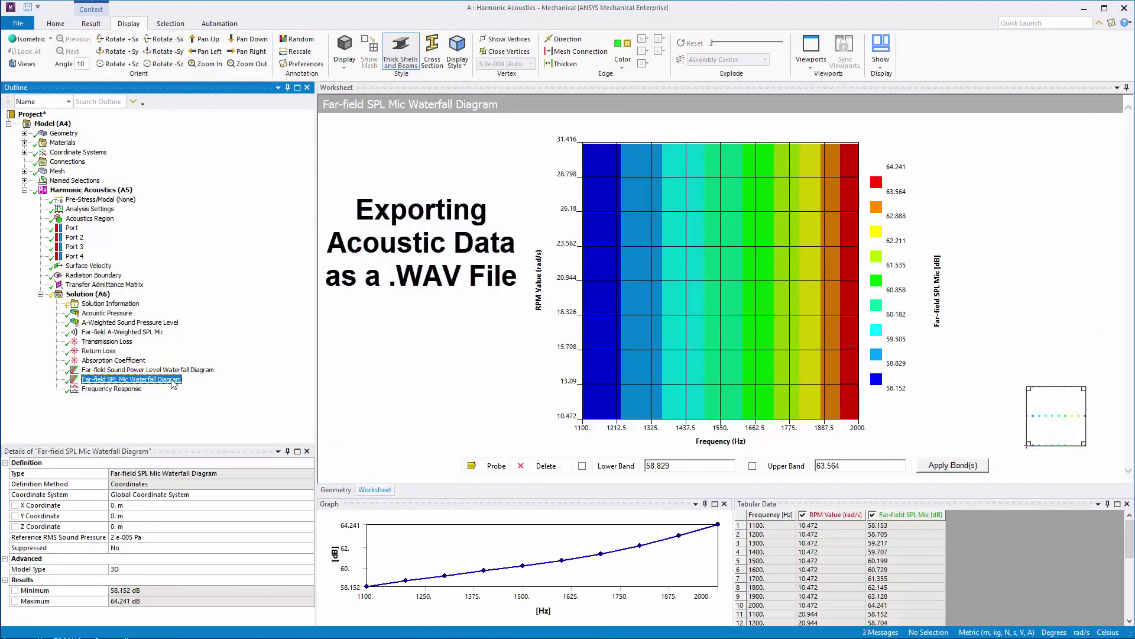
pyautogui.rightClick(173, 383)
pyautogui.moveTo(202, 431)
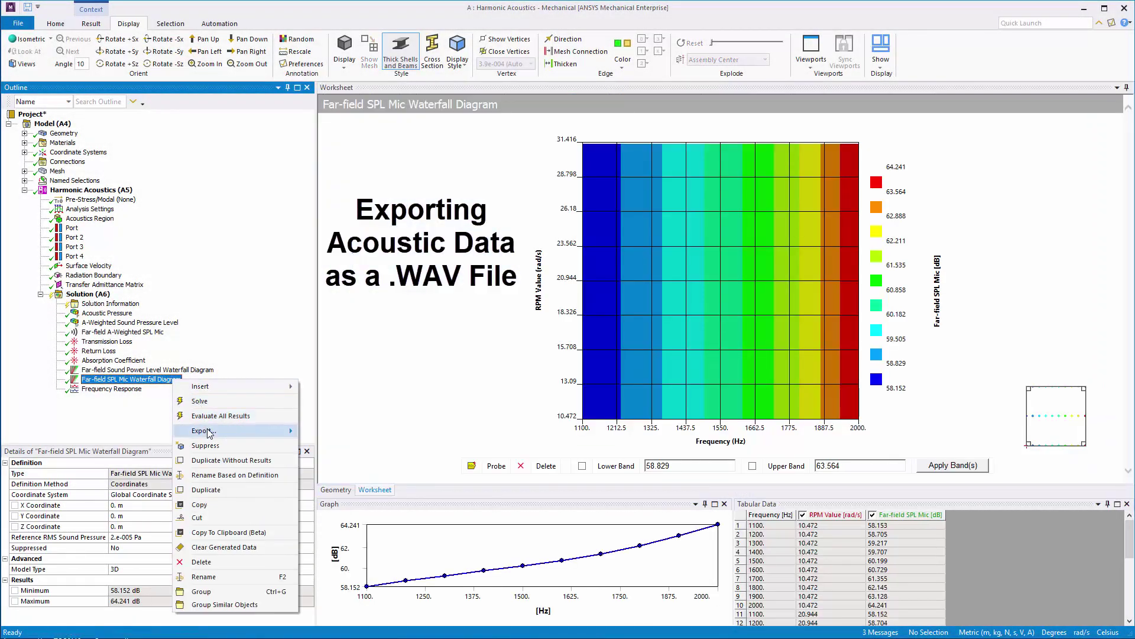